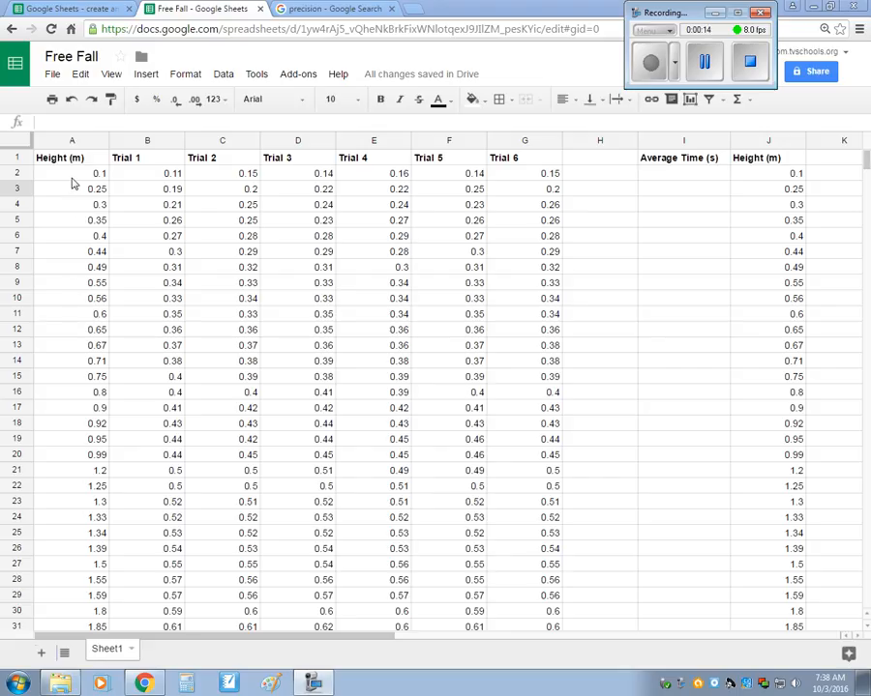
Review the height and six trial columns down to the last row of data.
click(98, 280)
scroll(68, 329, down, 5)
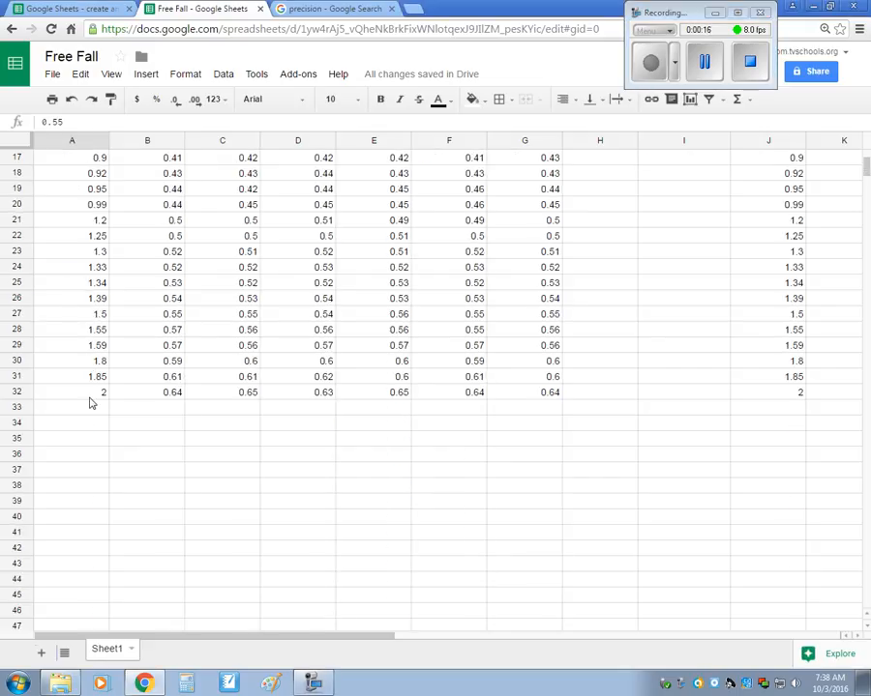
scroll(77, 382, up, 5)
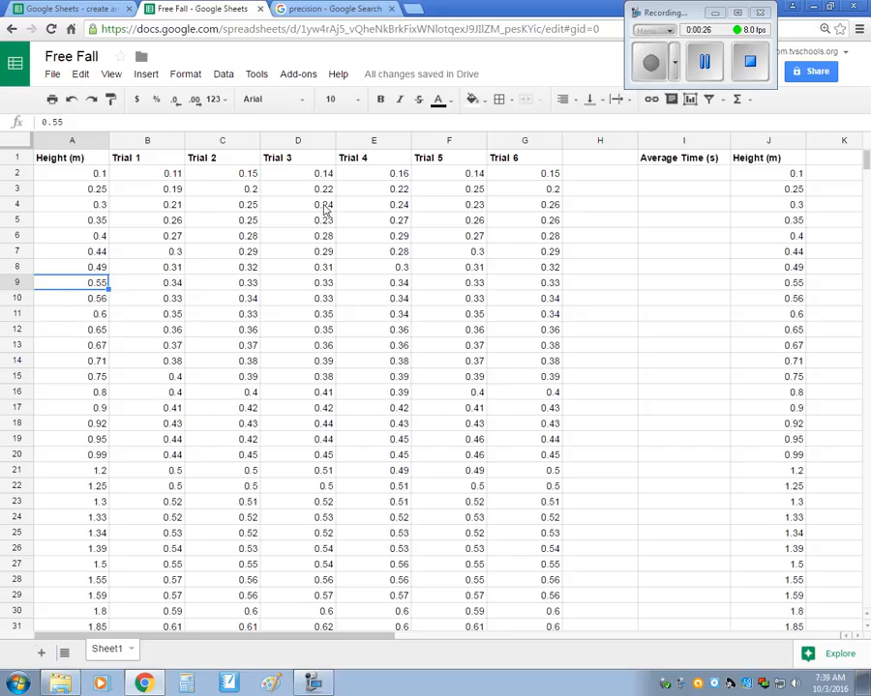
scroll(233, 478, down, 3)
click(500, 579)
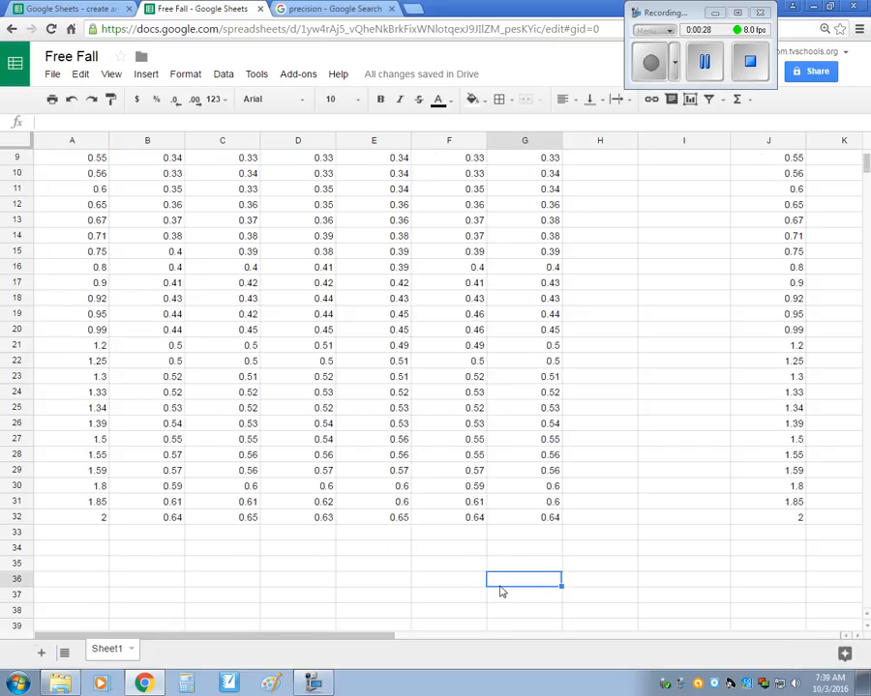
scroll(474, 464, up, 3)
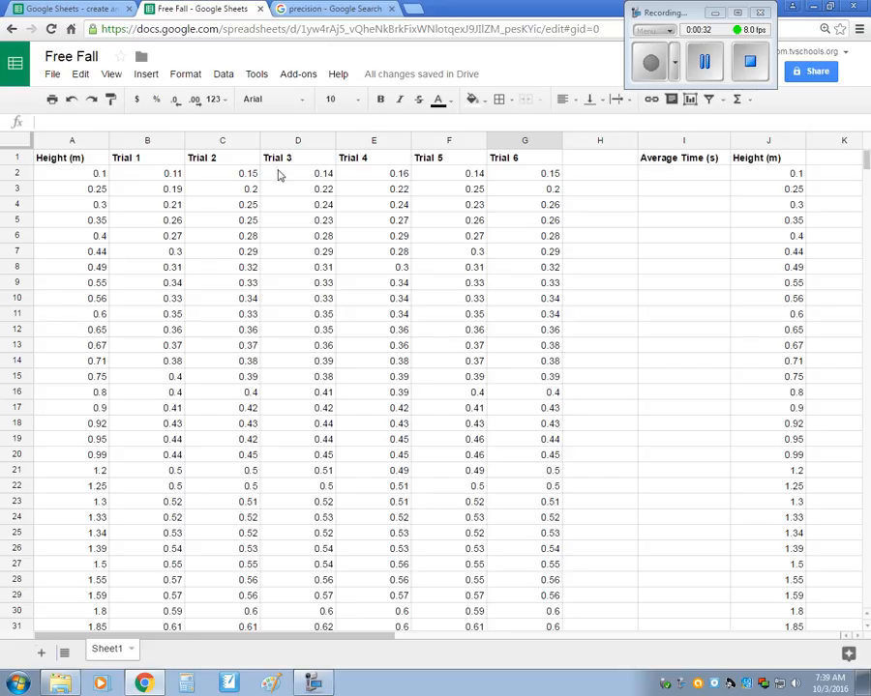
Enter the formula =AVERAGE(B2:G2) in cell I2 to average the six trial times for the first height.
click(689, 178)
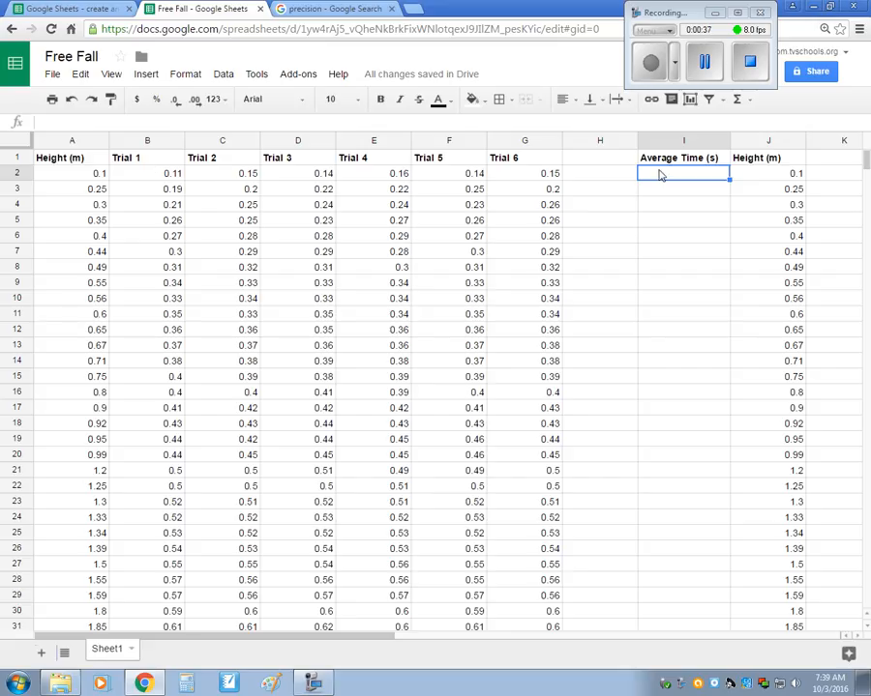
text(=)
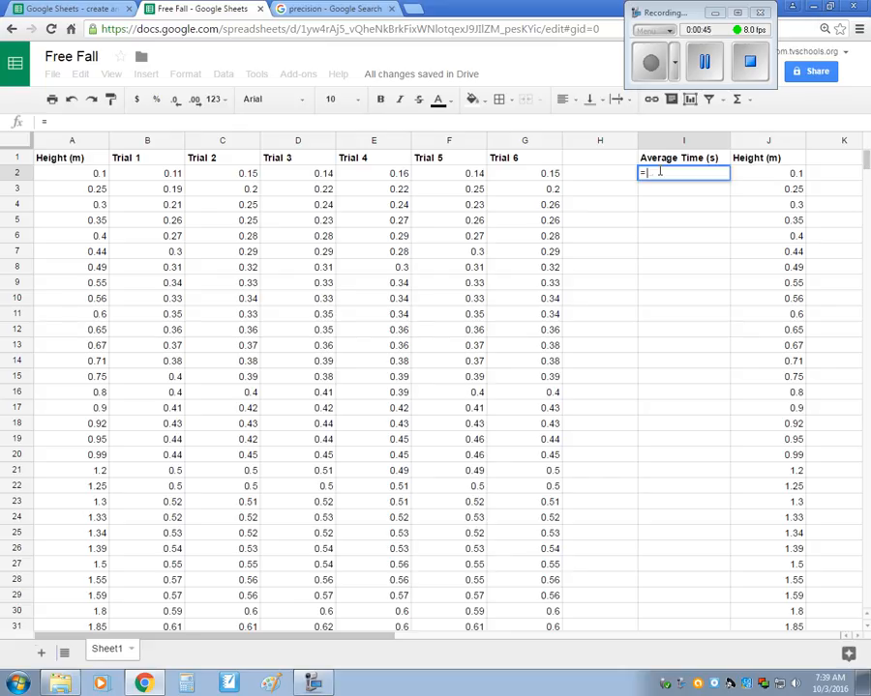
text(AVERAGE)
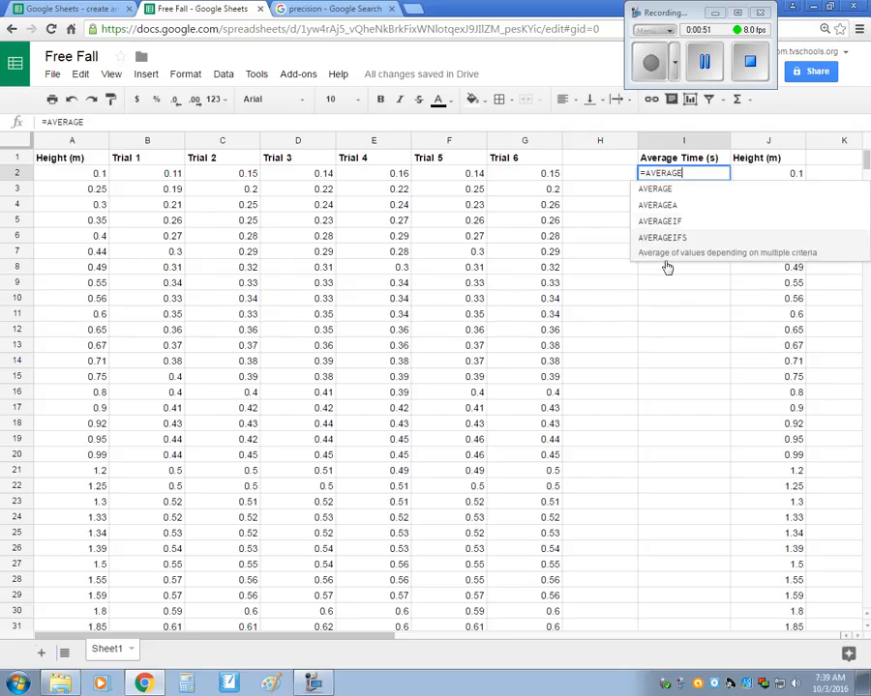
text(()
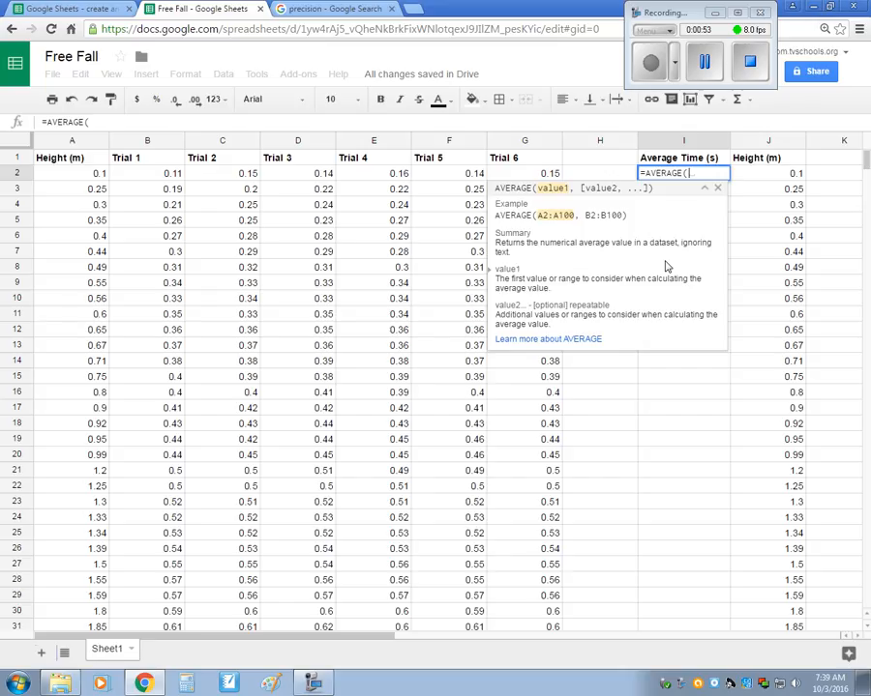
click(155, 173)
drag(191, 175, 542, 174)
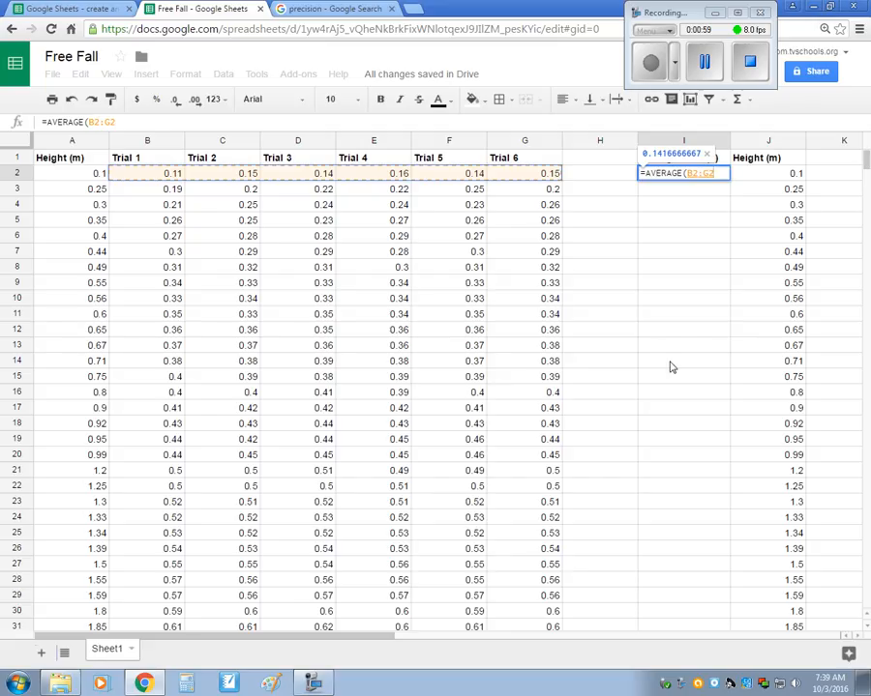
text())
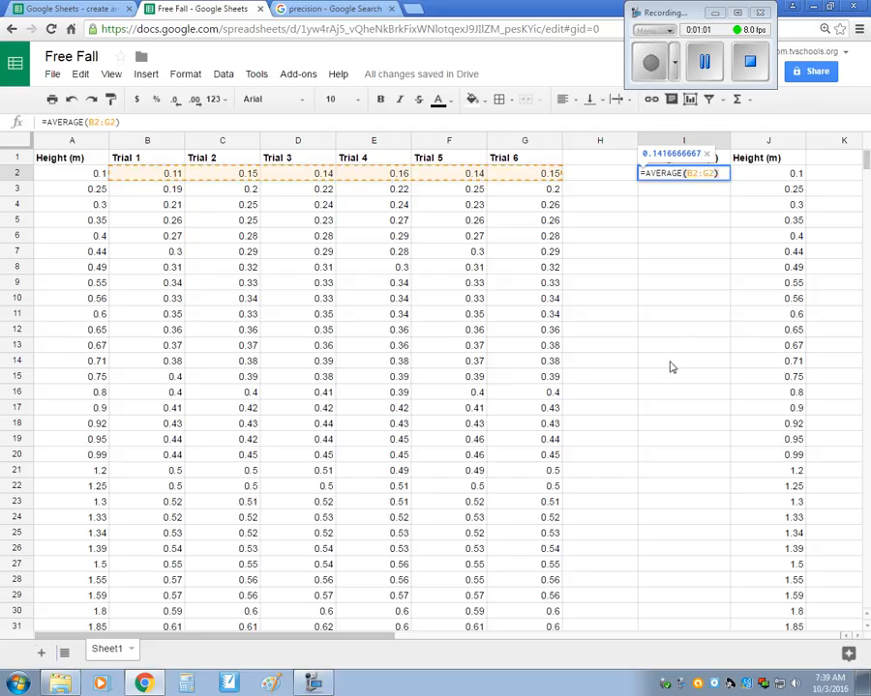
key(Return)
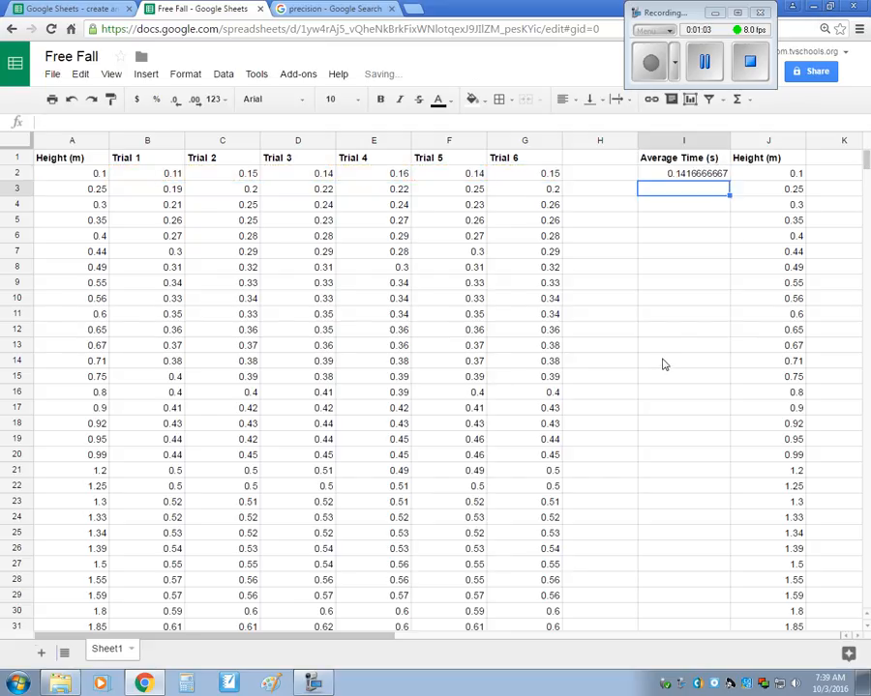
Fill the average formula from I2 down the Average Time (s) column to row 32.
click(702, 177)
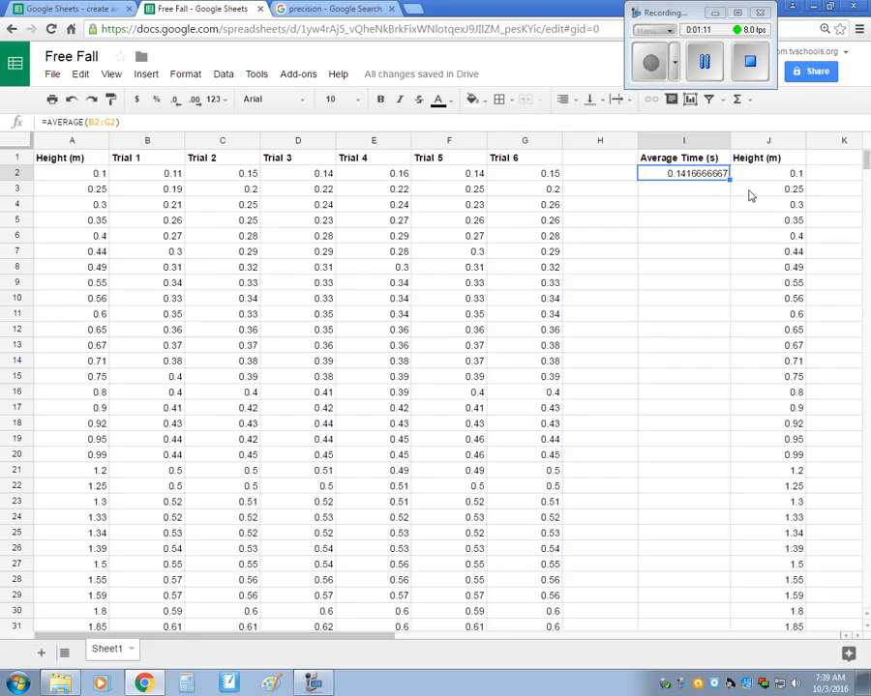
drag(731, 177, 734, 580)
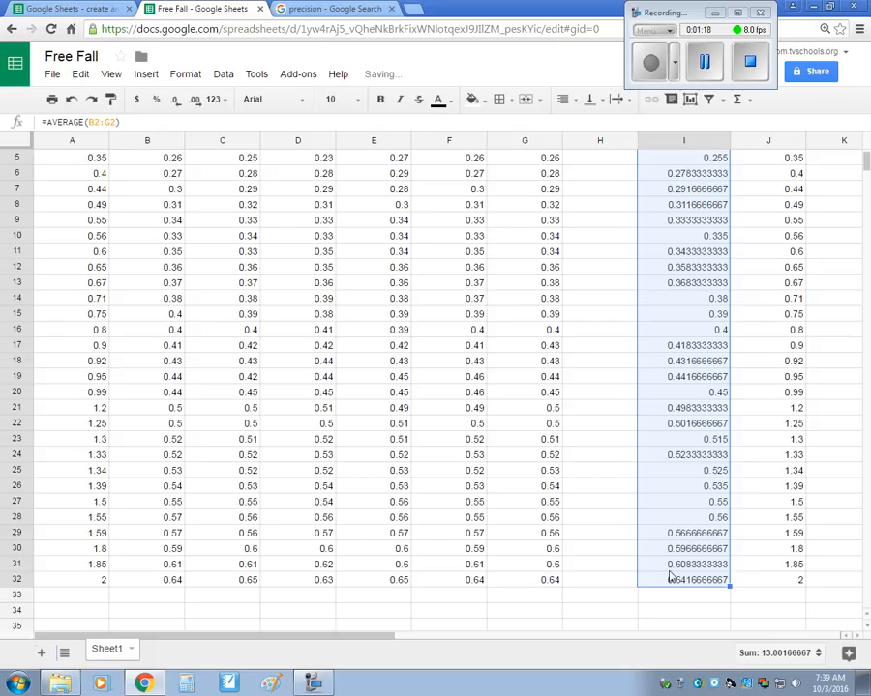
scroll(657, 561, up, 2)
click(628, 317)
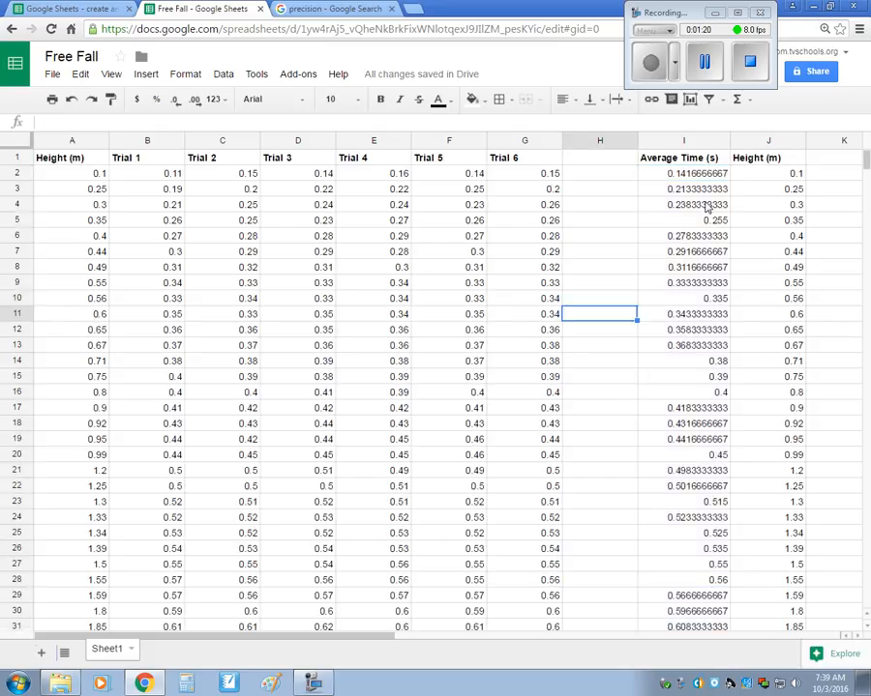
Check the filled average formulas in the Average Time (s) column against the trial rows.
click(704, 330)
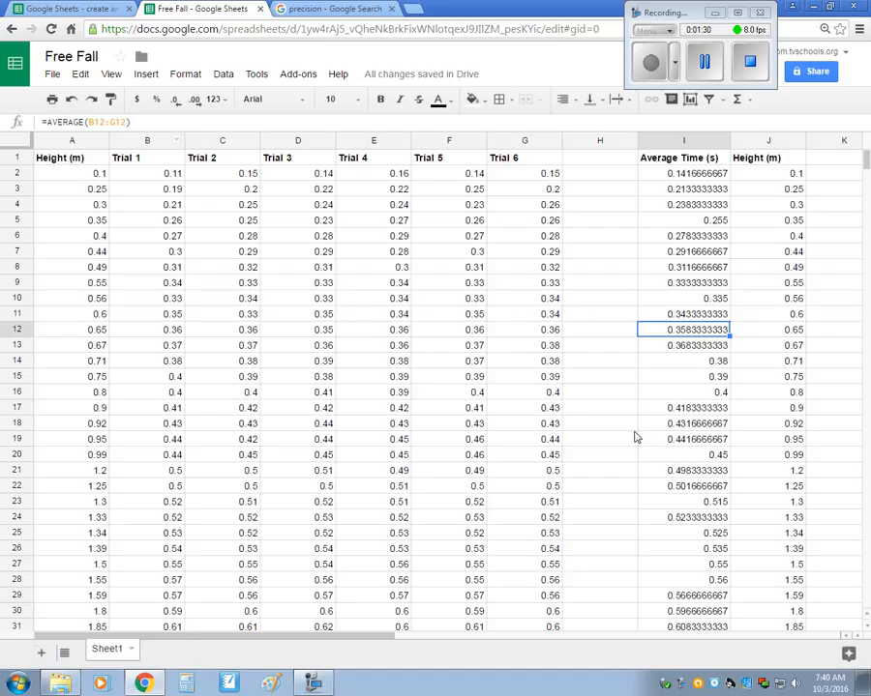
click(718, 394)
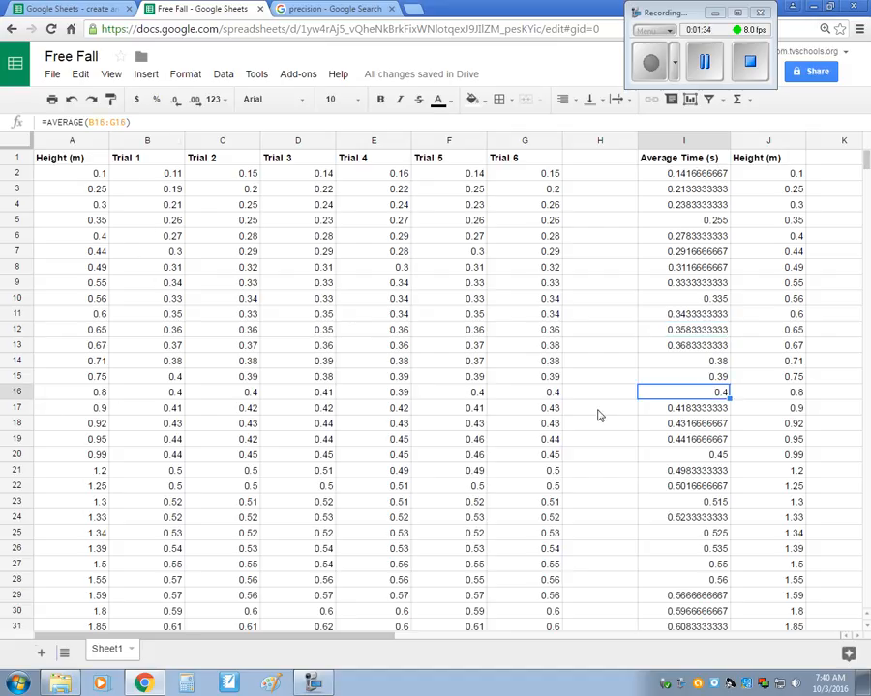
scroll(690, 361, down, 3)
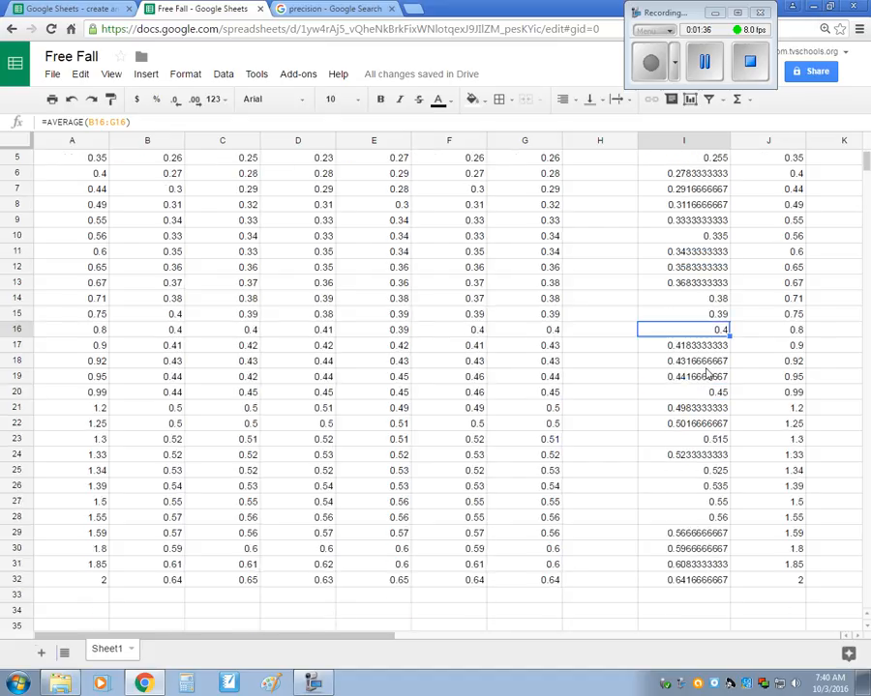
scroll(691, 339, up, 3)
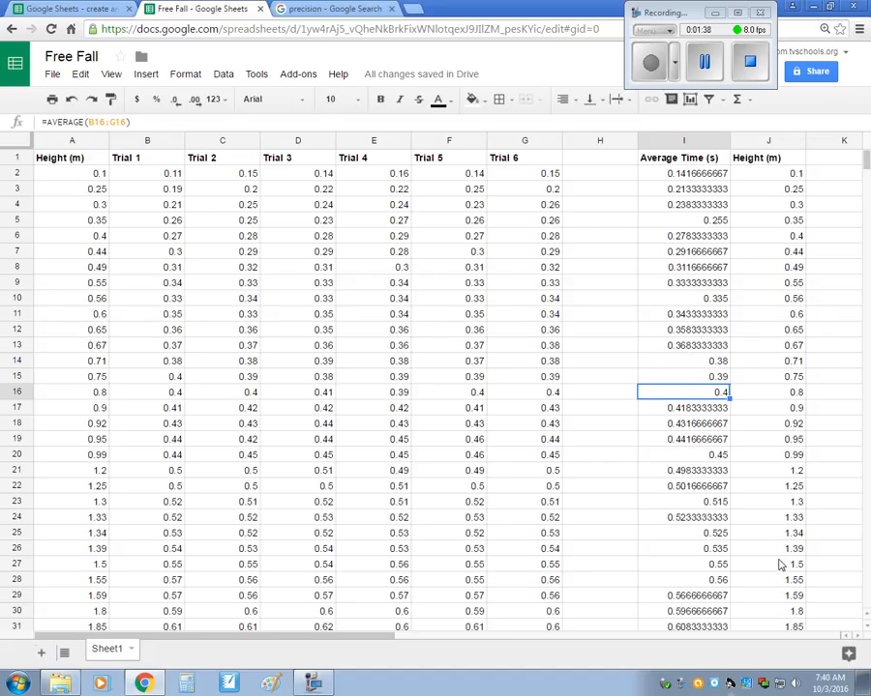
scroll(684, 618, down, 2)
click(688, 596)
scroll(693, 587, up, 2)
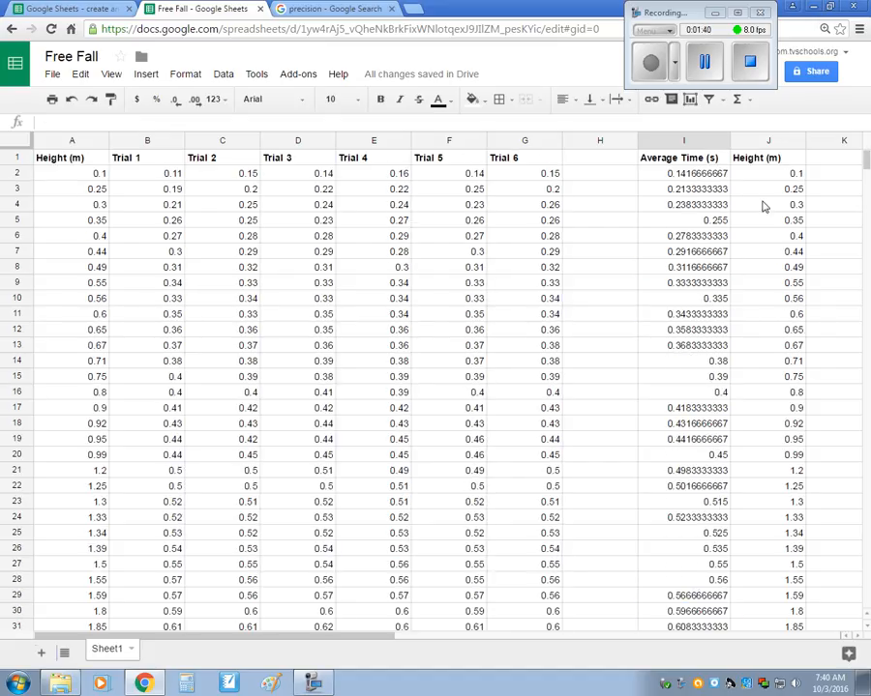
Start a new chart from the Average Time and Height data in I1:J32 and make it a scatter chart.
drag(704, 162, 770, 518)
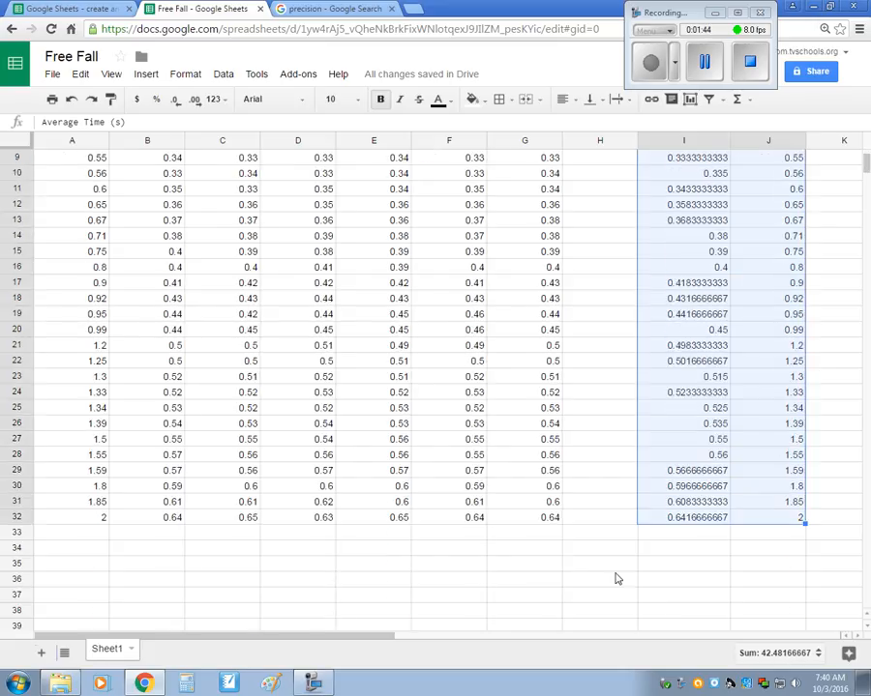
scroll(613, 542, up, 3)
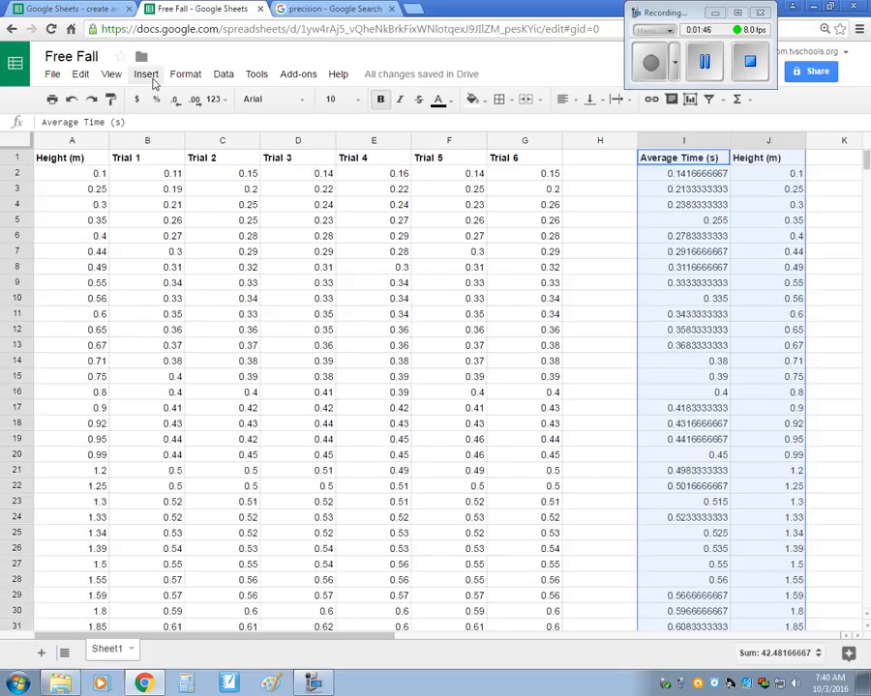
click(147, 75)
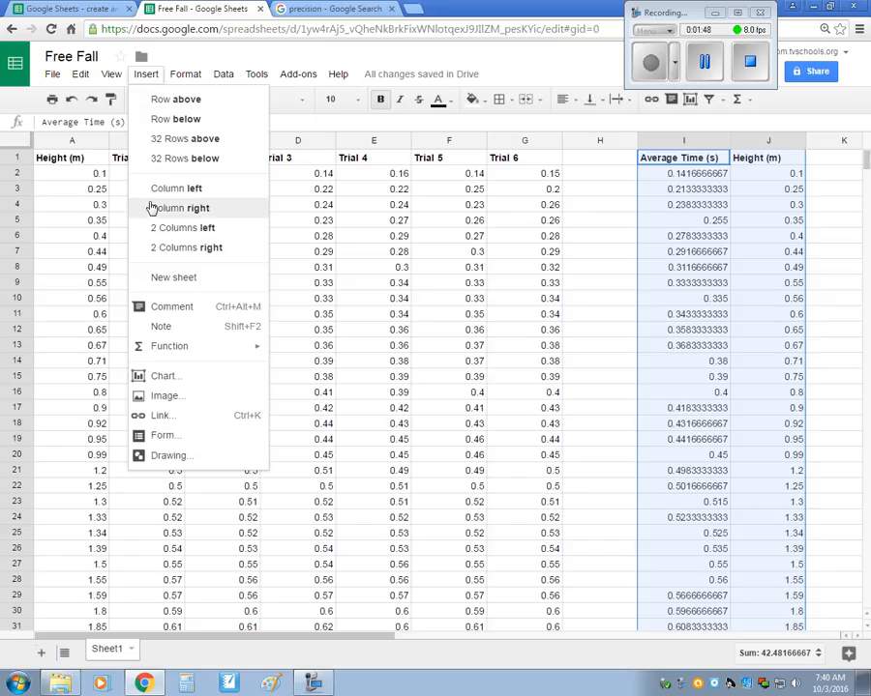
click(166, 377)
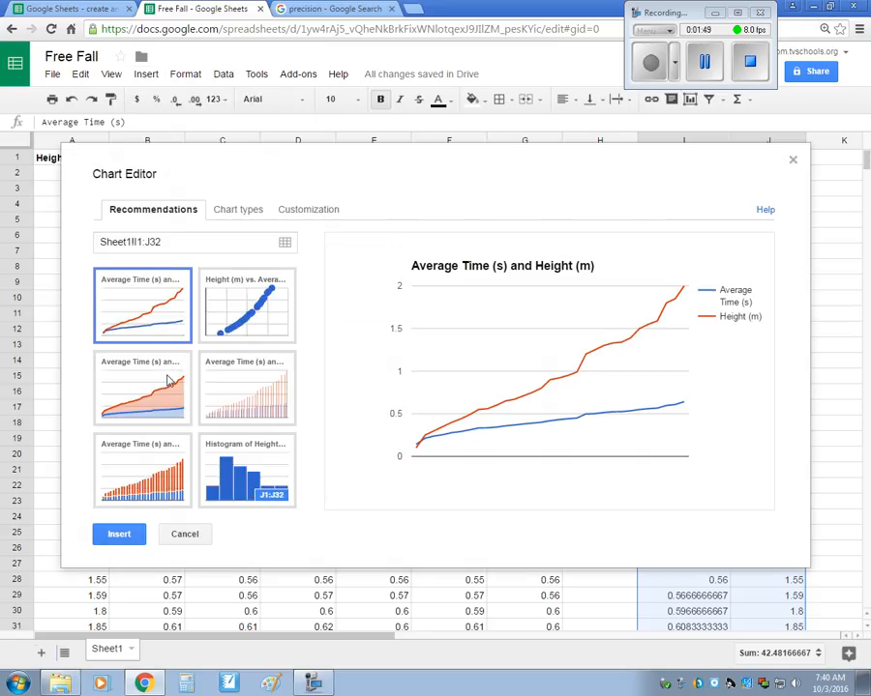
click(233, 215)
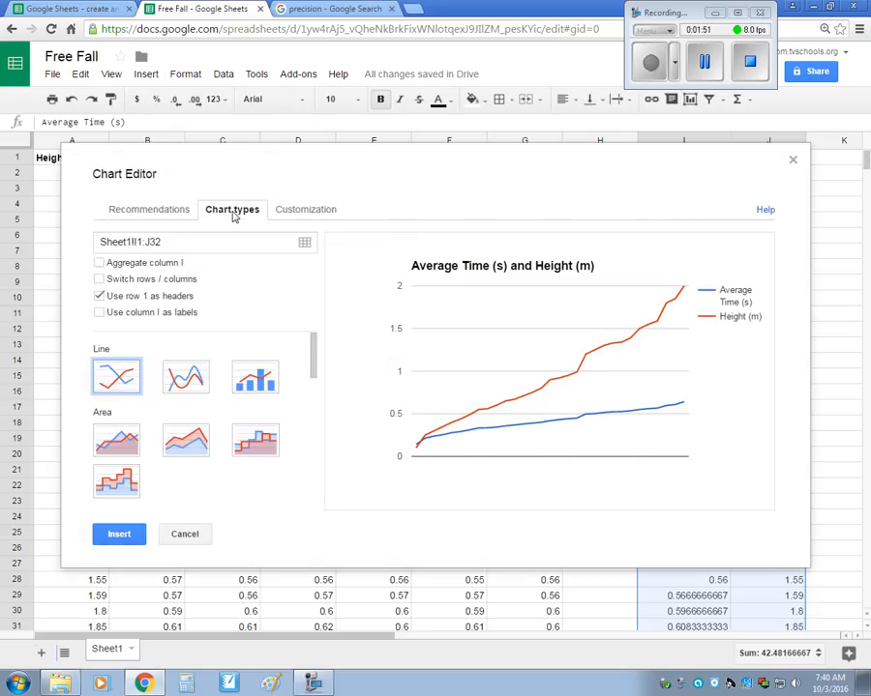
scroll(145, 368, down, 5)
scroll(152, 405, down, 2)
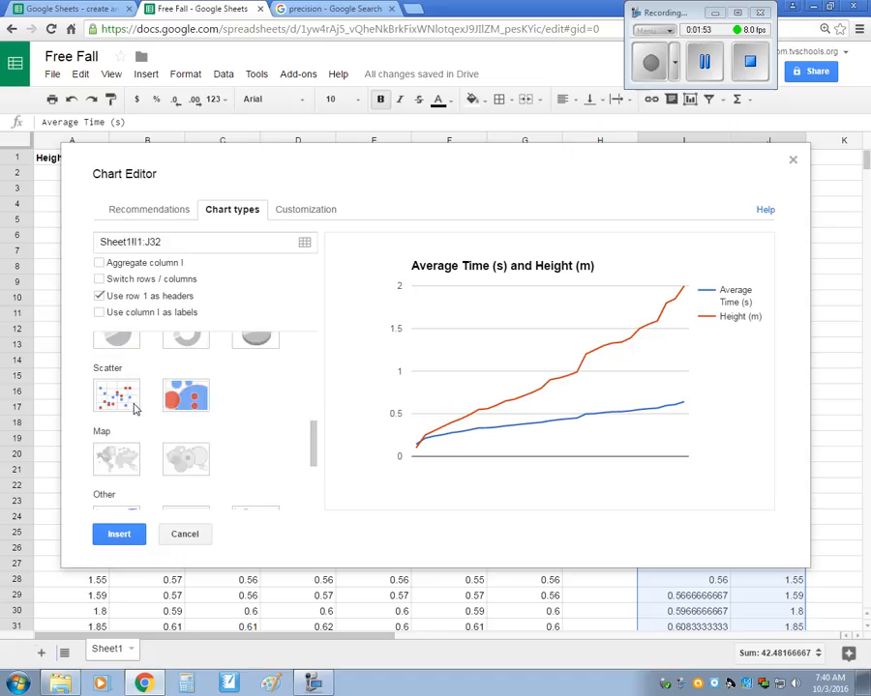
click(115, 395)
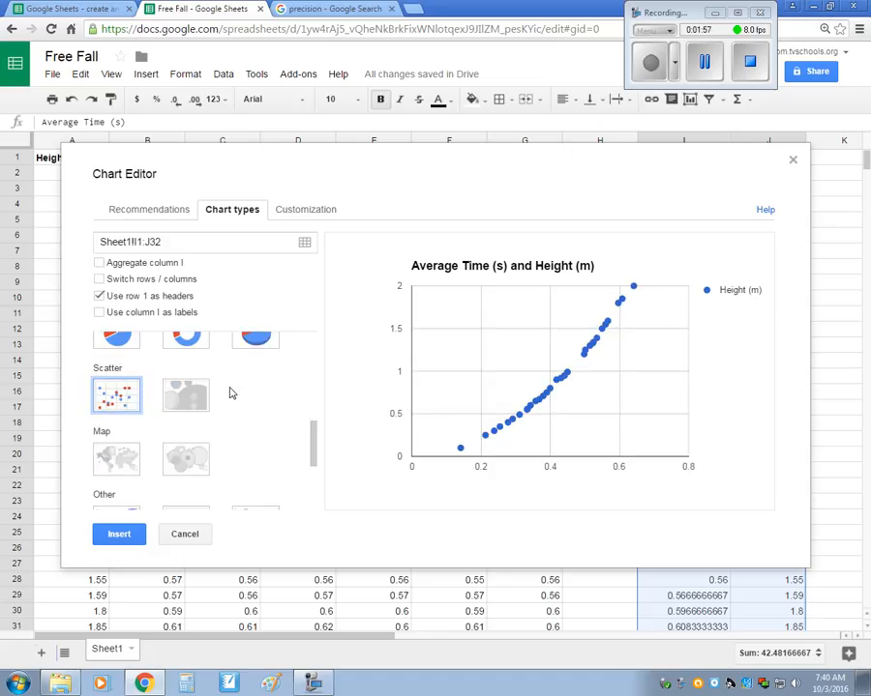
Set the chart title to "Experiment Data".
click(295, 213)
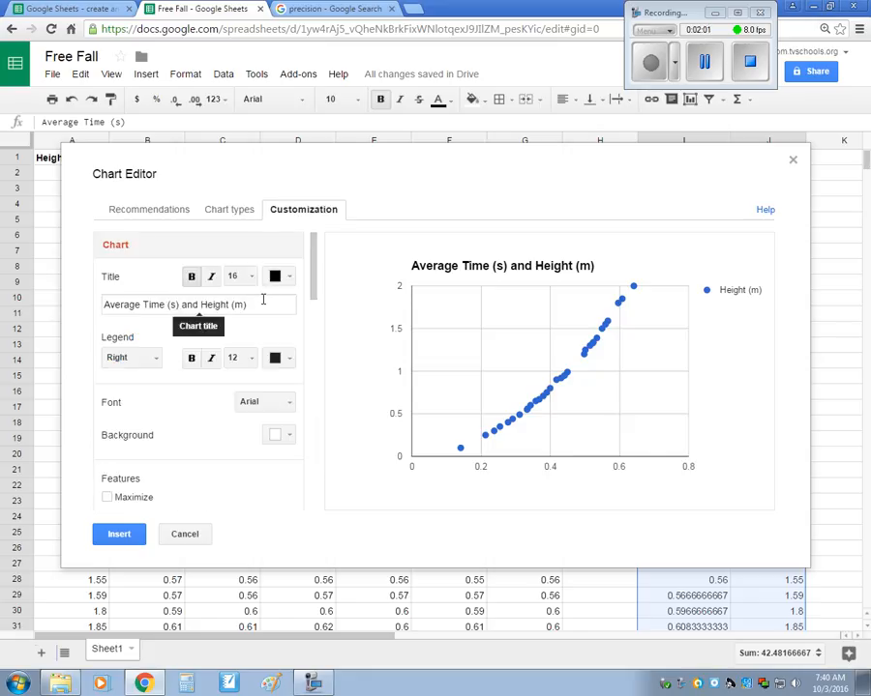
drag(259, 306, 89, 305)
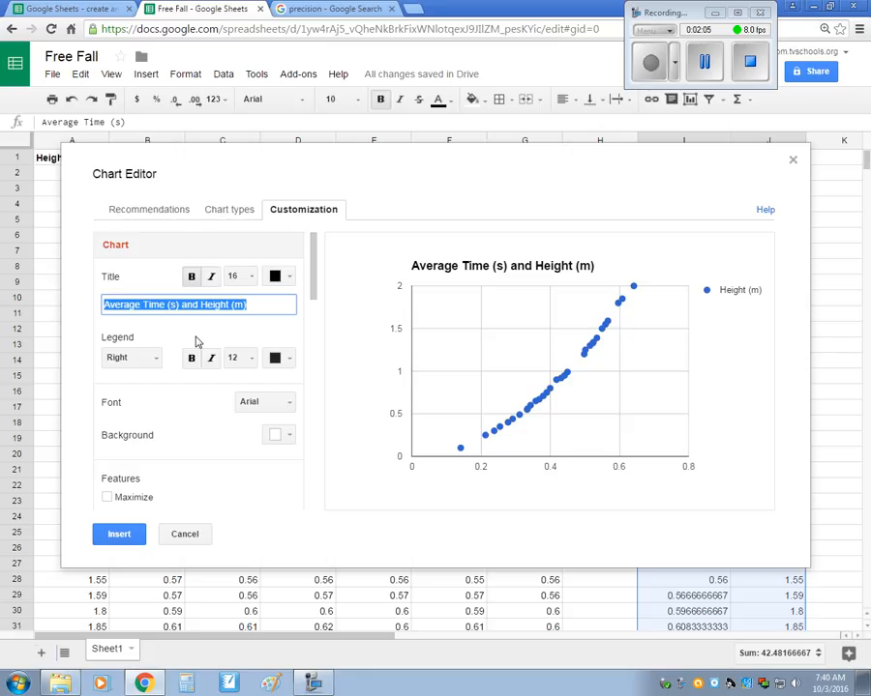
text(Experiment Data)
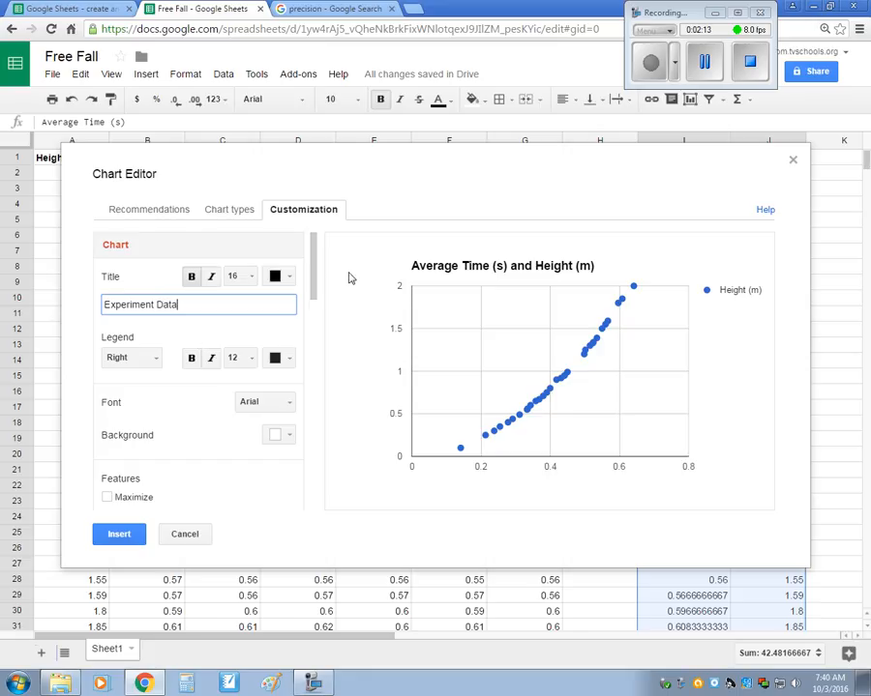
Title the chart's horizontal axis "Average Time (s)" and its left vertical axis "Height (m)".
drag(313, 269, 309, 328)
click(170, 377)
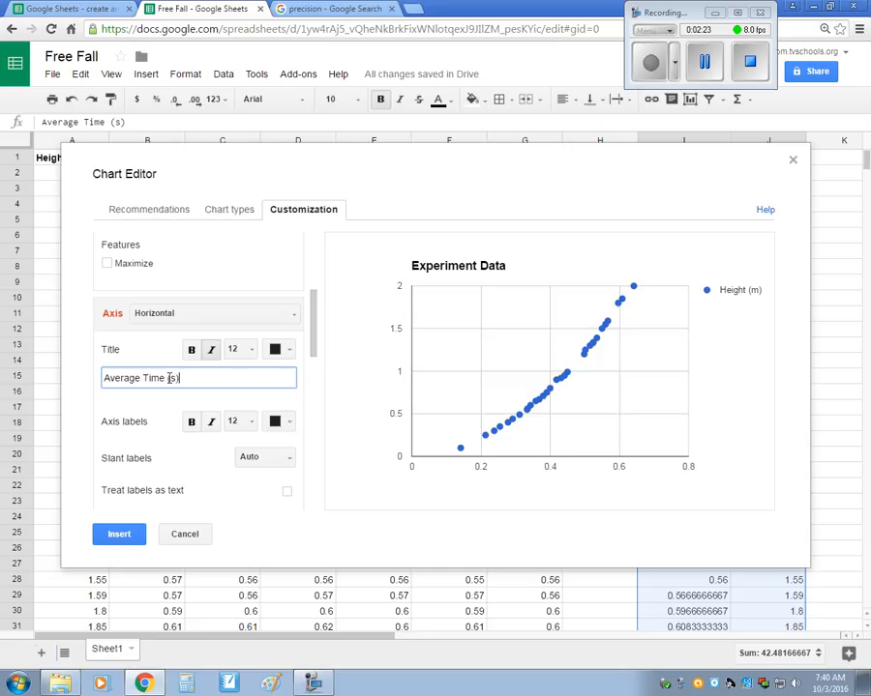
click(295, 314)
click(179, 360)
click(168, 385)
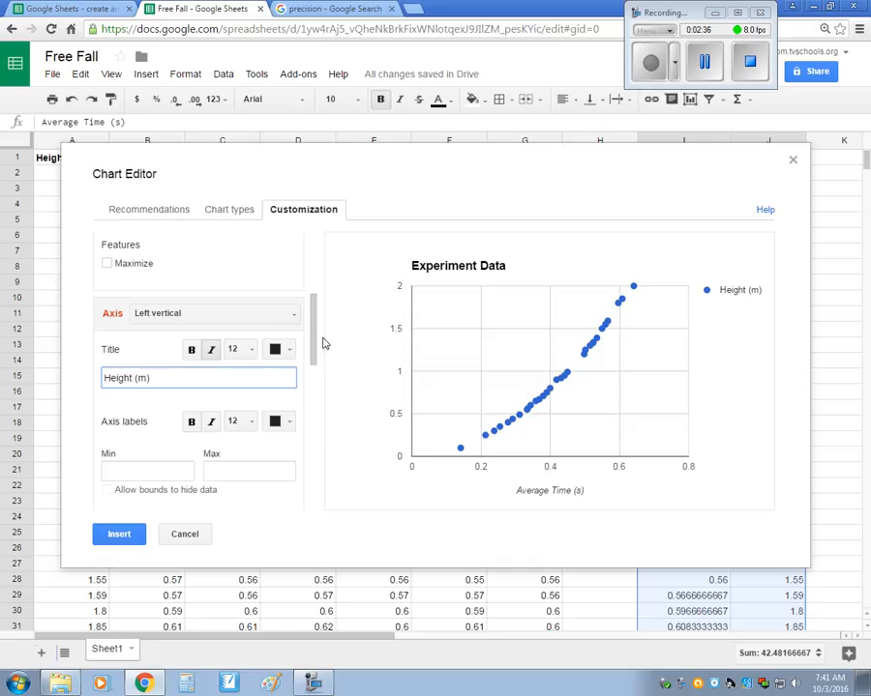
Add a linear trendline to the Height (m) series and show its R² value.
drag(316, 346, 299, 488)
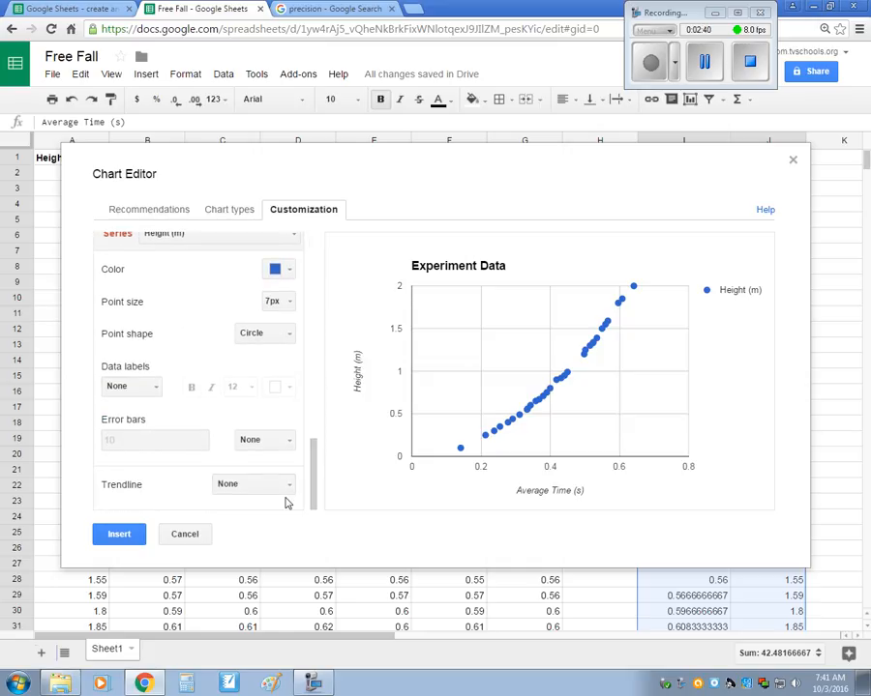
click(282, 491)
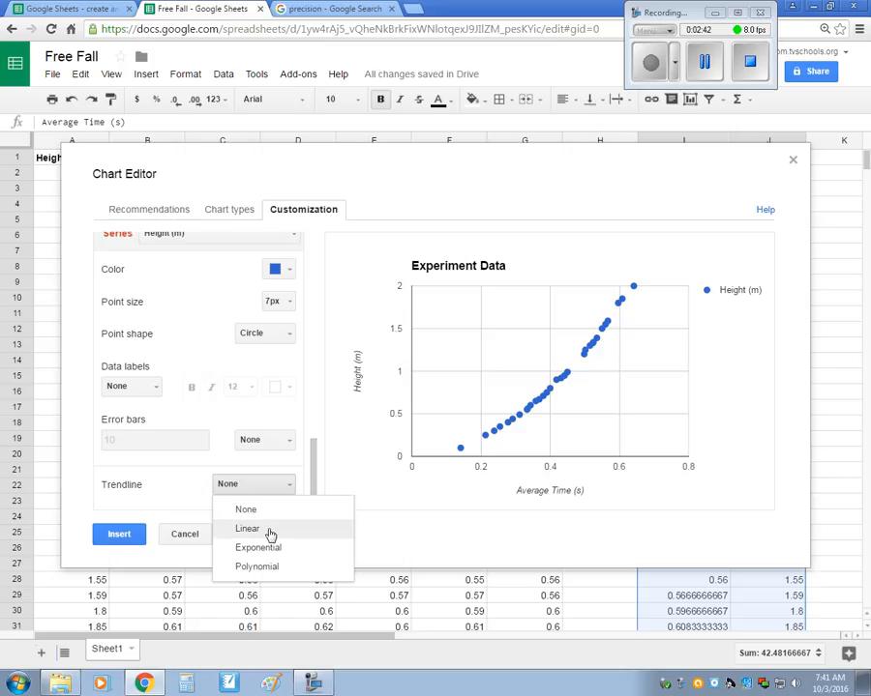
click(270, 532)
scroll(303, 461, down, 3)
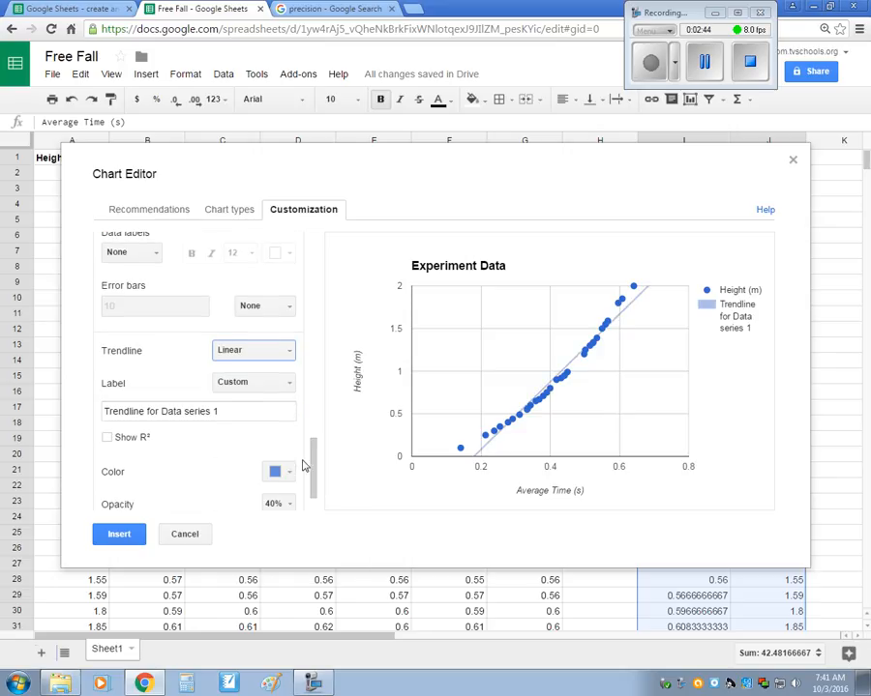
click(107, 437)
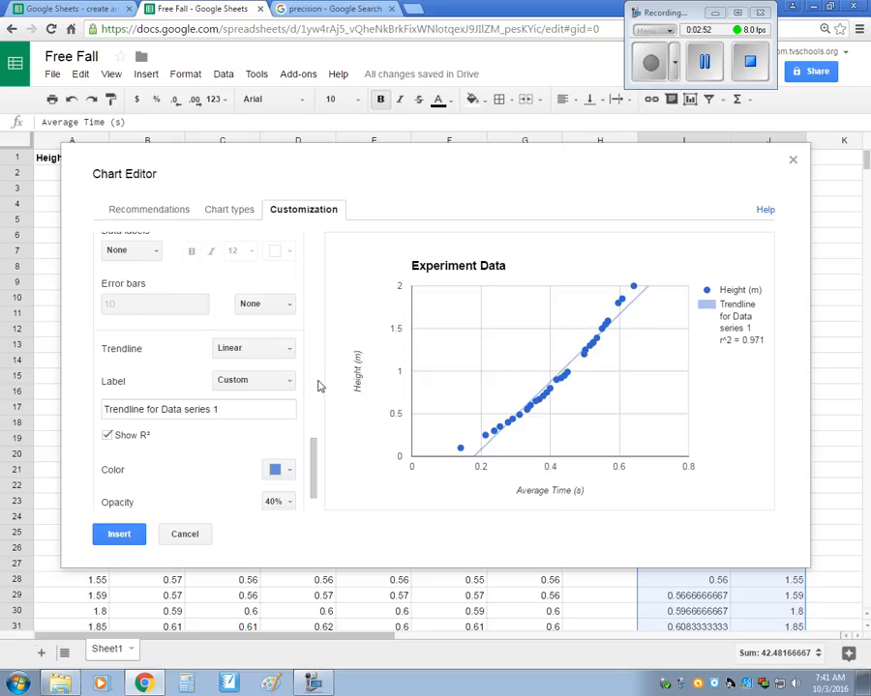
Change the Height (m) trendline to Polynomial and label it with its equation.
click(287, 352)
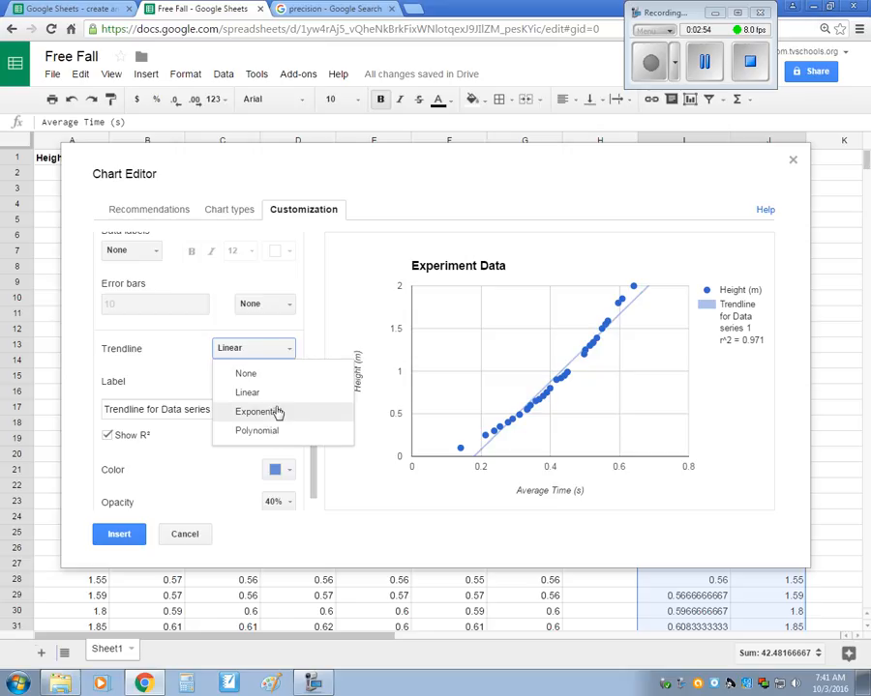
click(275, 438)
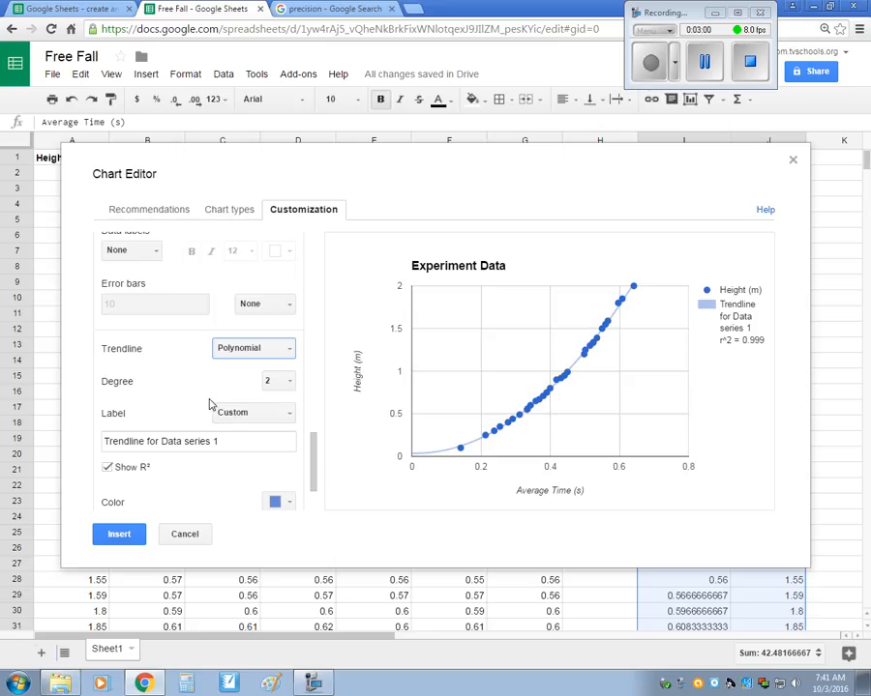
scroll(181, 383, down, 2)
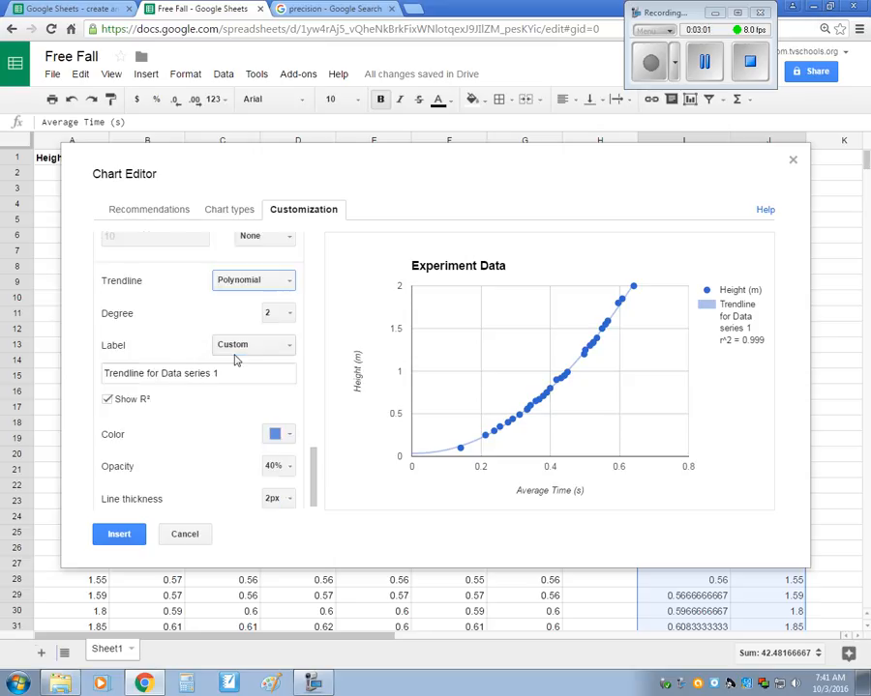
click(289, 345)
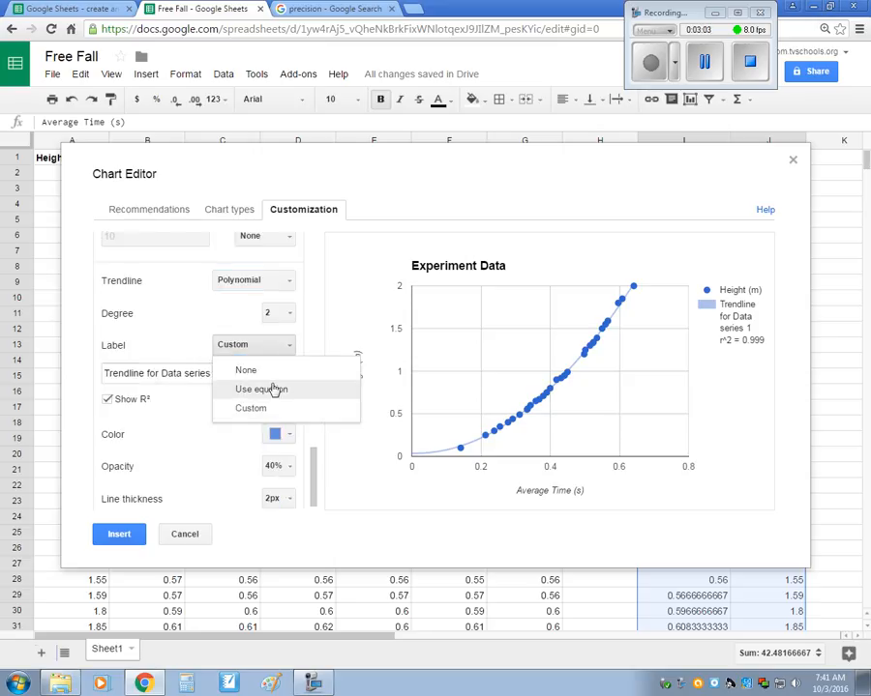
click(271, 390)
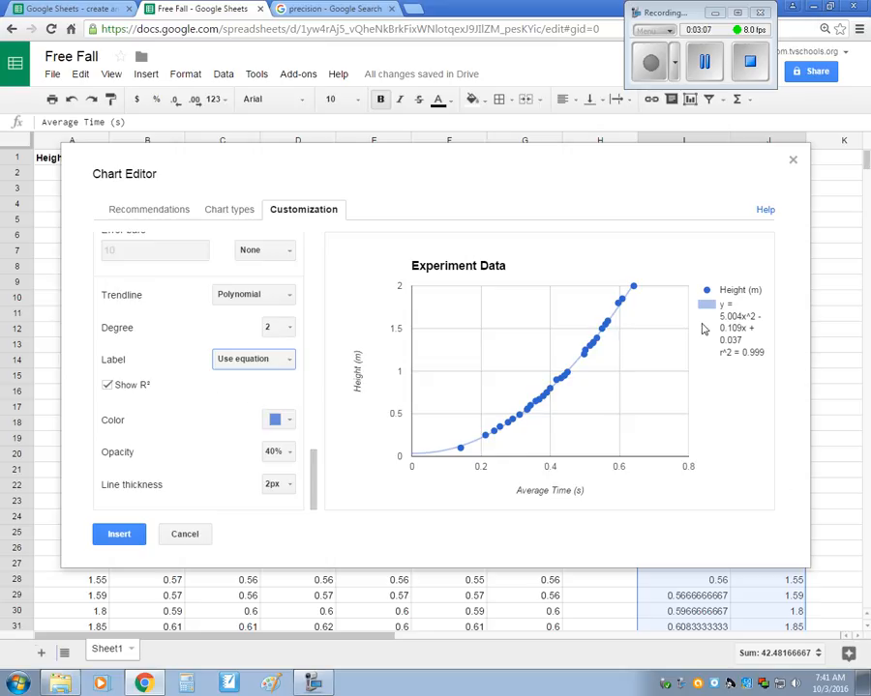
Insert the Experiment Data chart and move it into the empty area below the data, starting at row 35 and ending at column J.
click(120, 536)
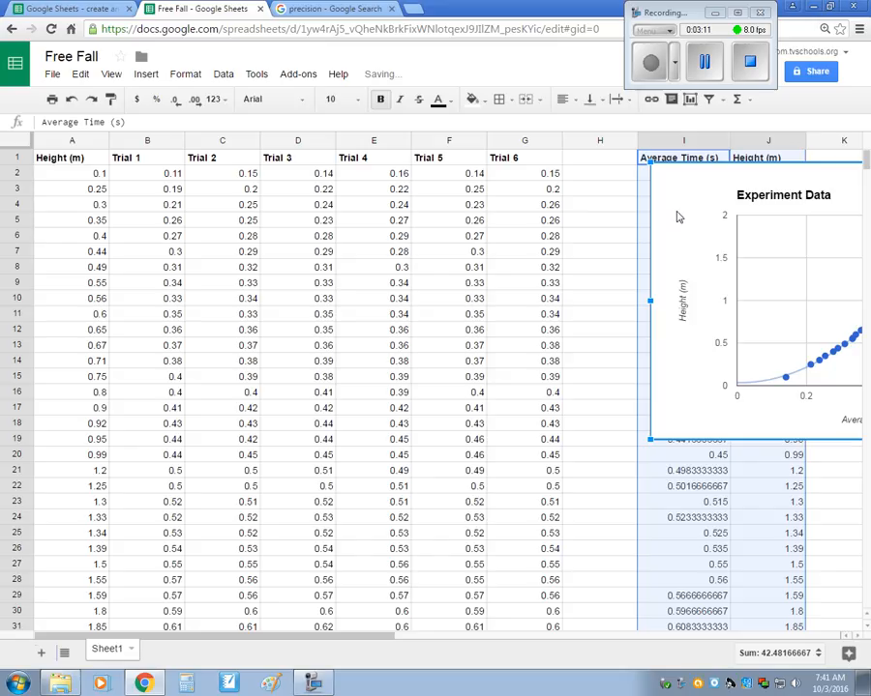
drag(678, 216, 209, 389)
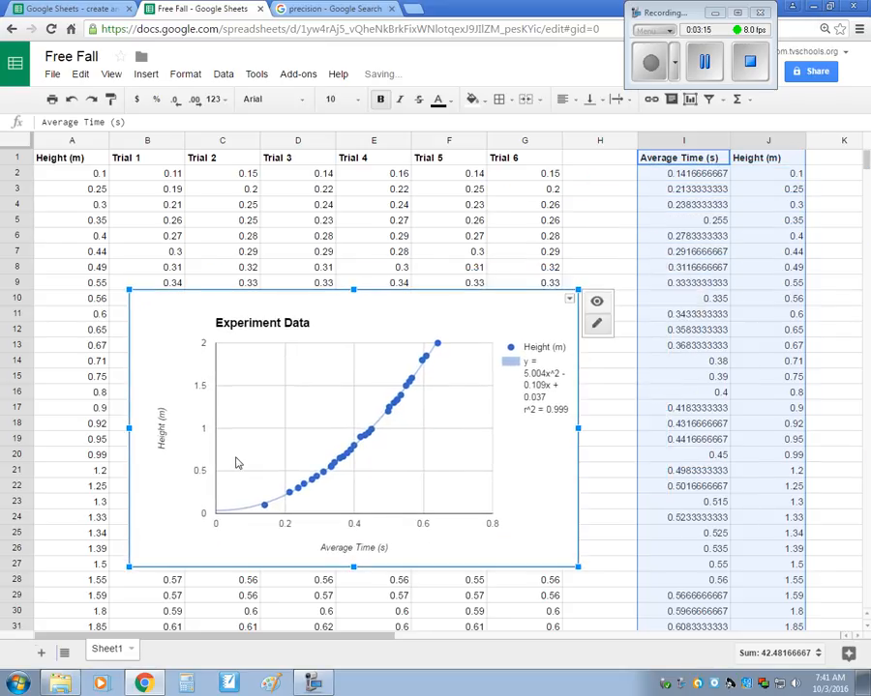
scroll(501, 418, down, 3)
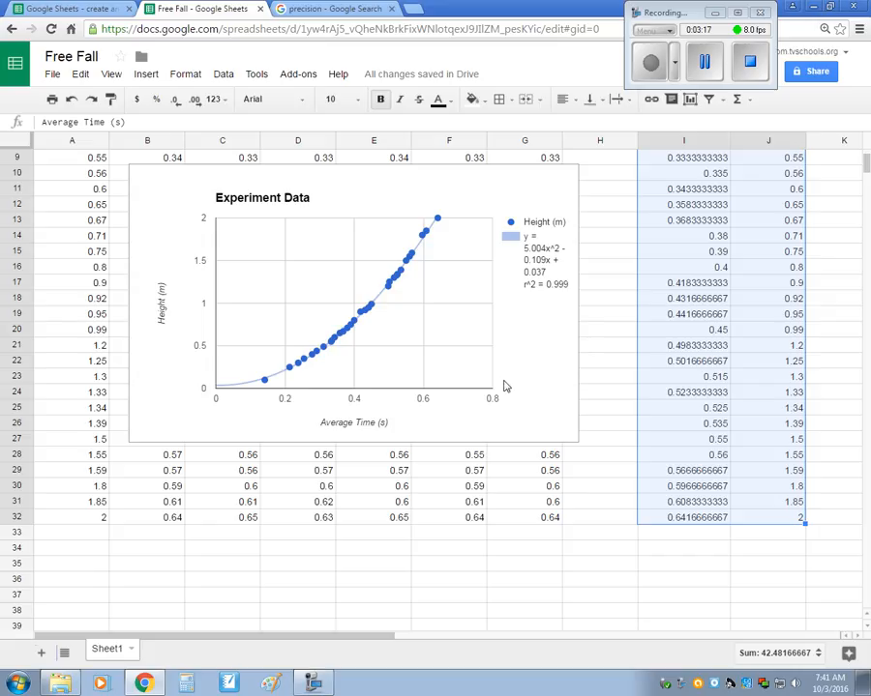
click(527, 380)
scroll(534, 290, down, 4)
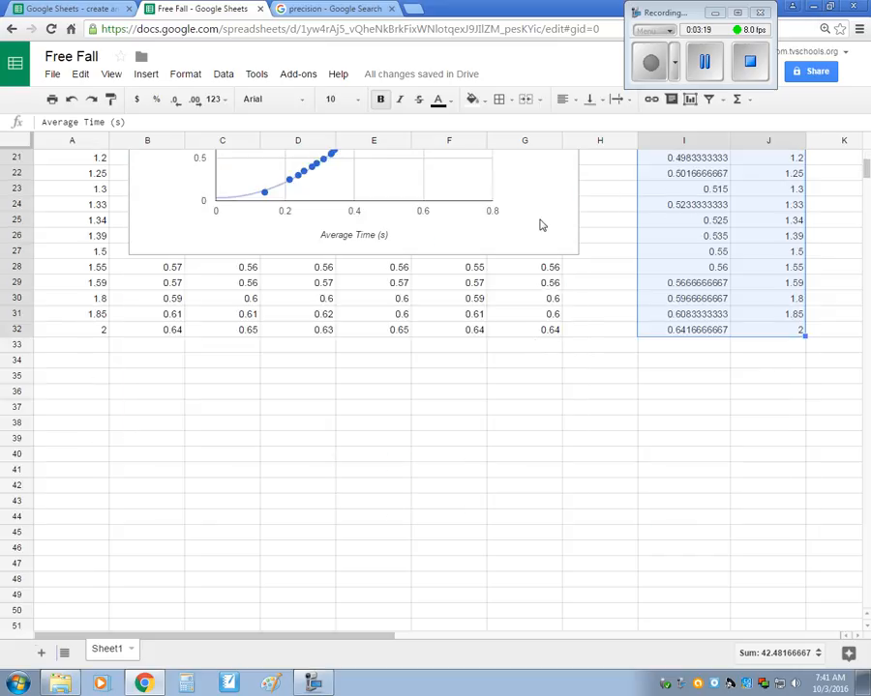
drag(538, 193, 765, 579)
click(247, 547)
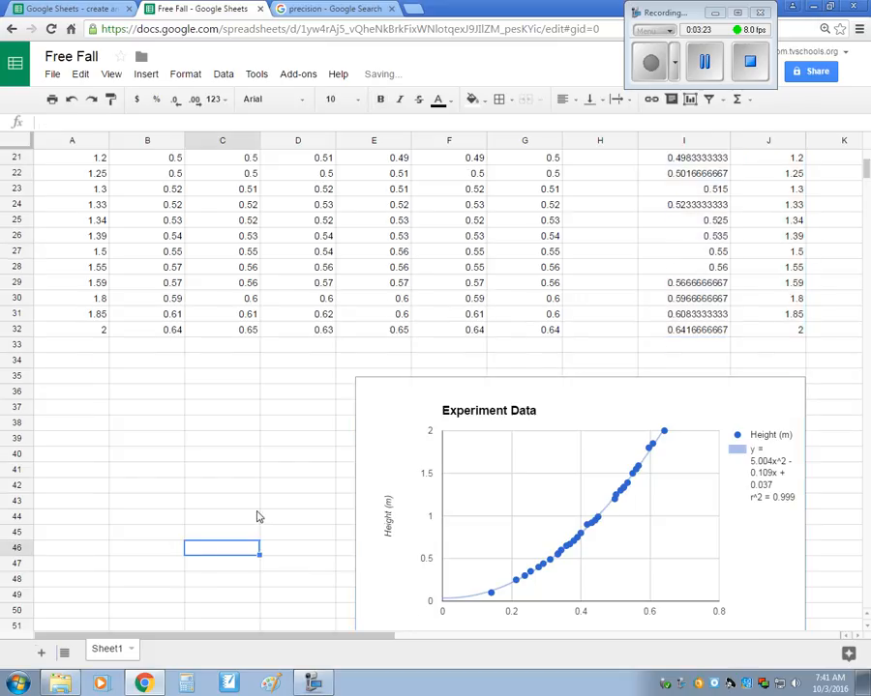
Enter the formula =sqrt((2*M2)/9.81) in cell L2 under Predicted Time (s).
scroll(259, 515, up, 7)
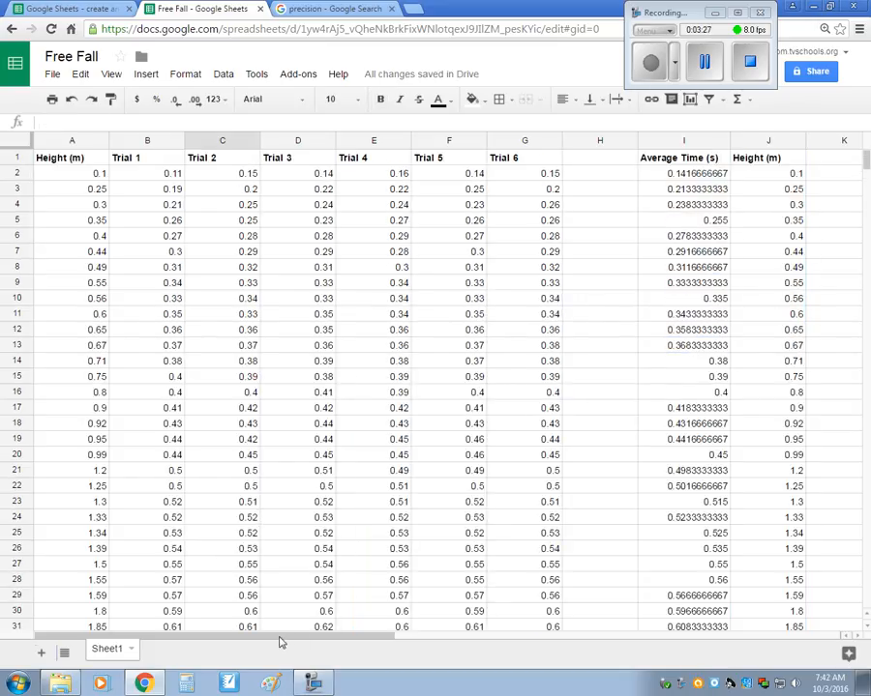
drag(278, 642, 449, 637)
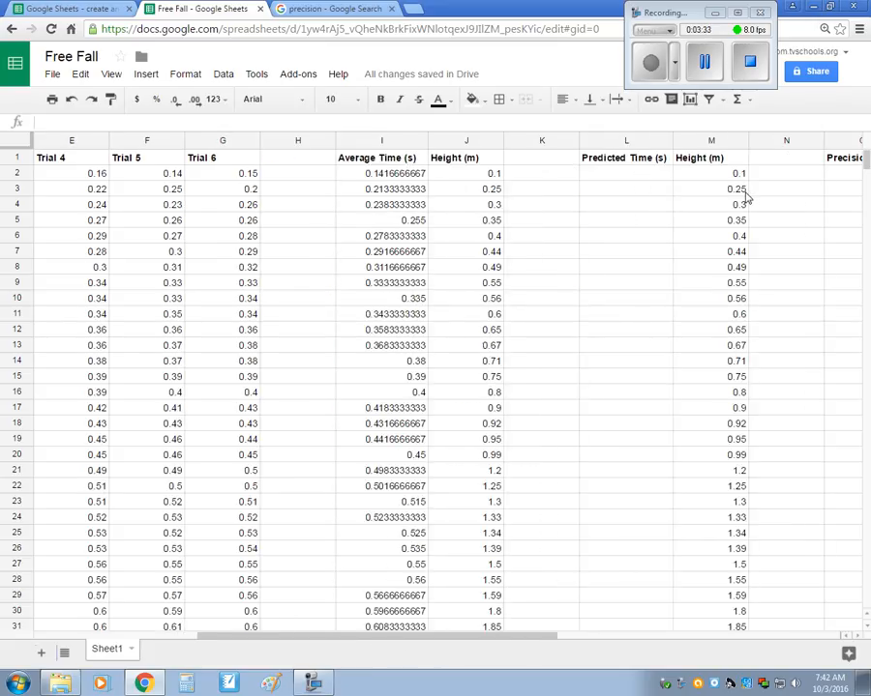
click(626, 175)
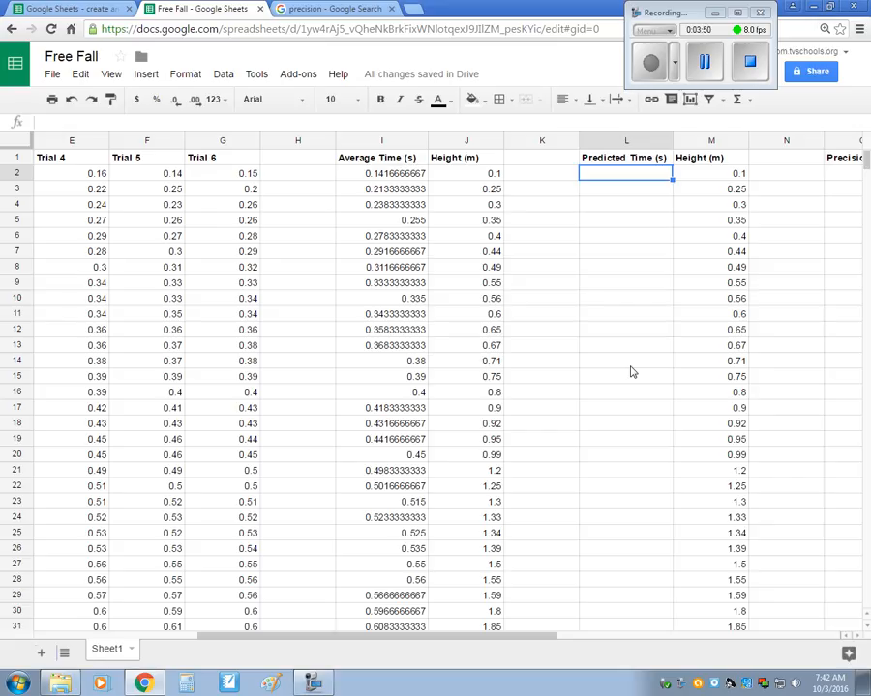
text(=)
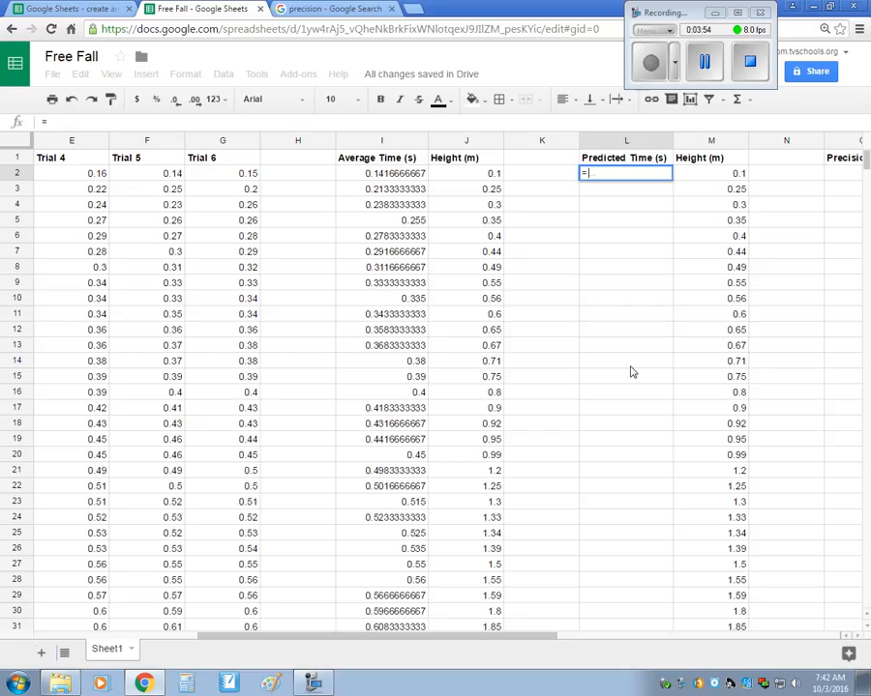
text(sqrt)
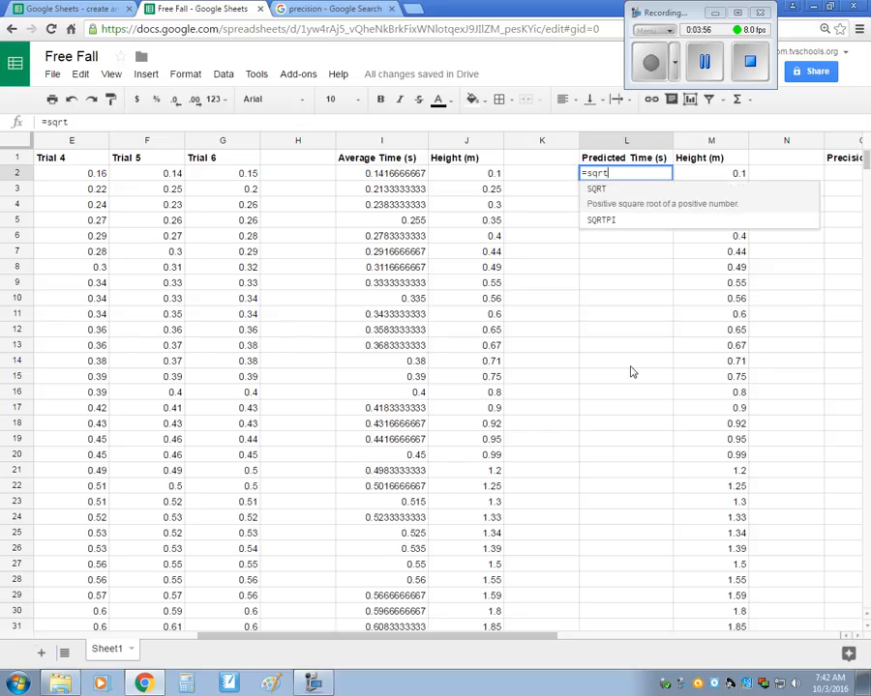
text(()
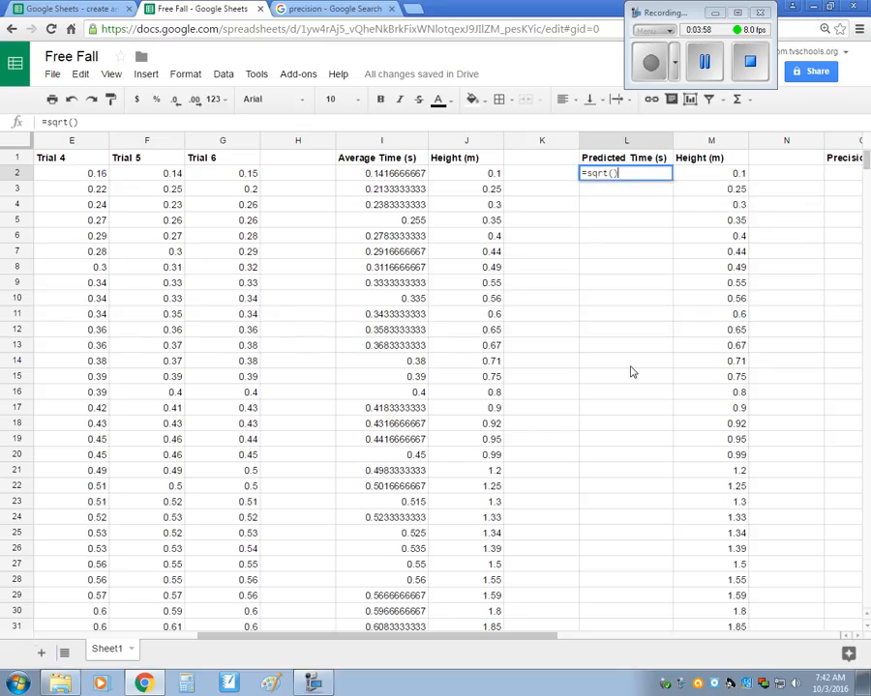
click(613, 172)
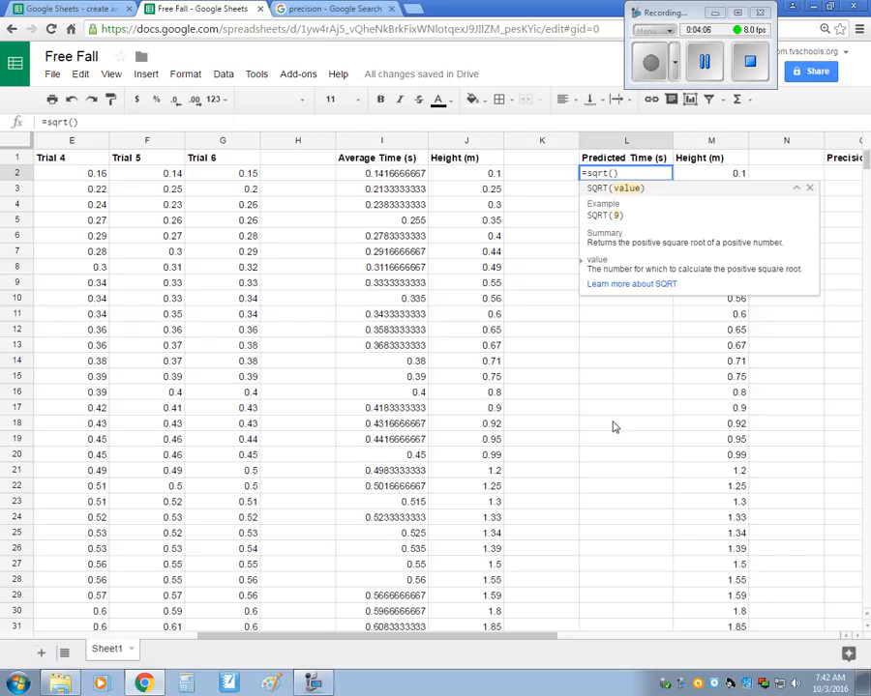
text(()
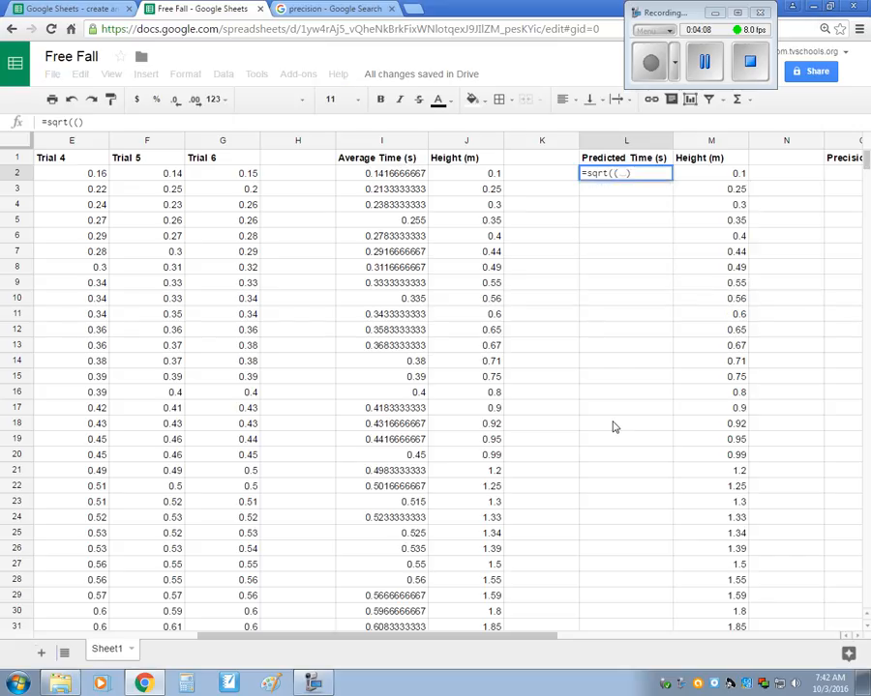
text(2*)
click(683, 173)
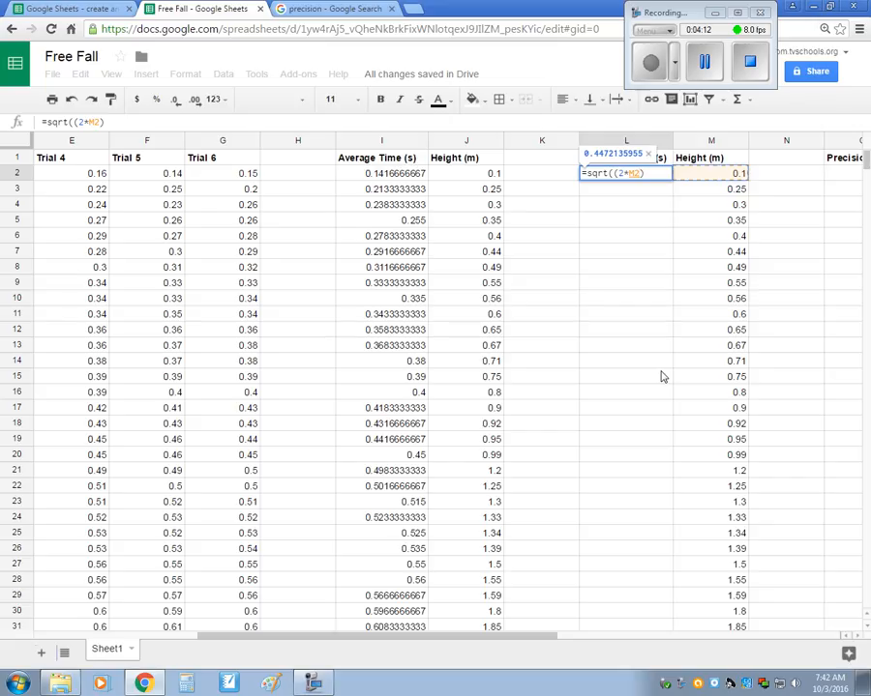
text())
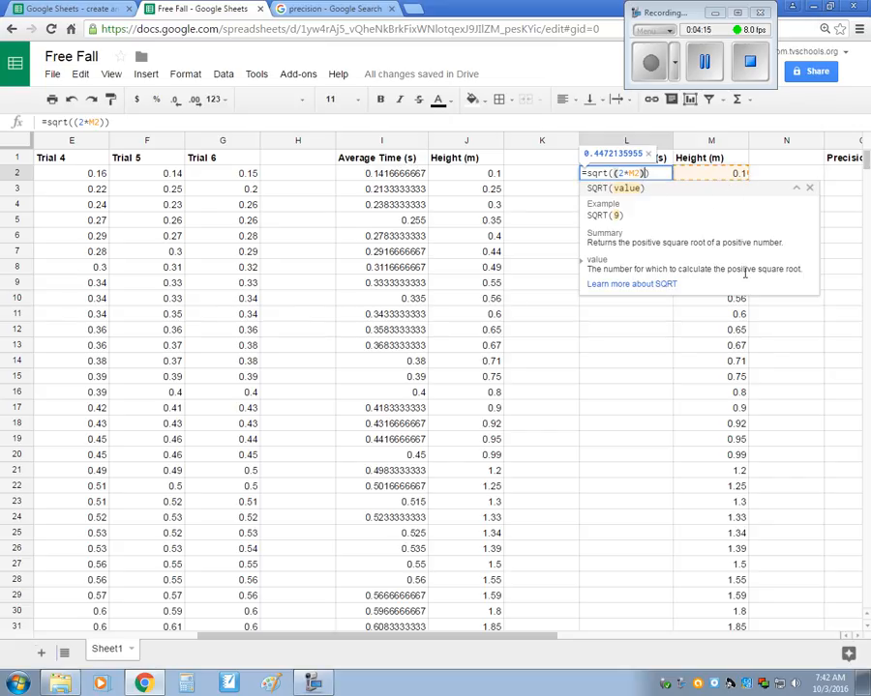
text(/)
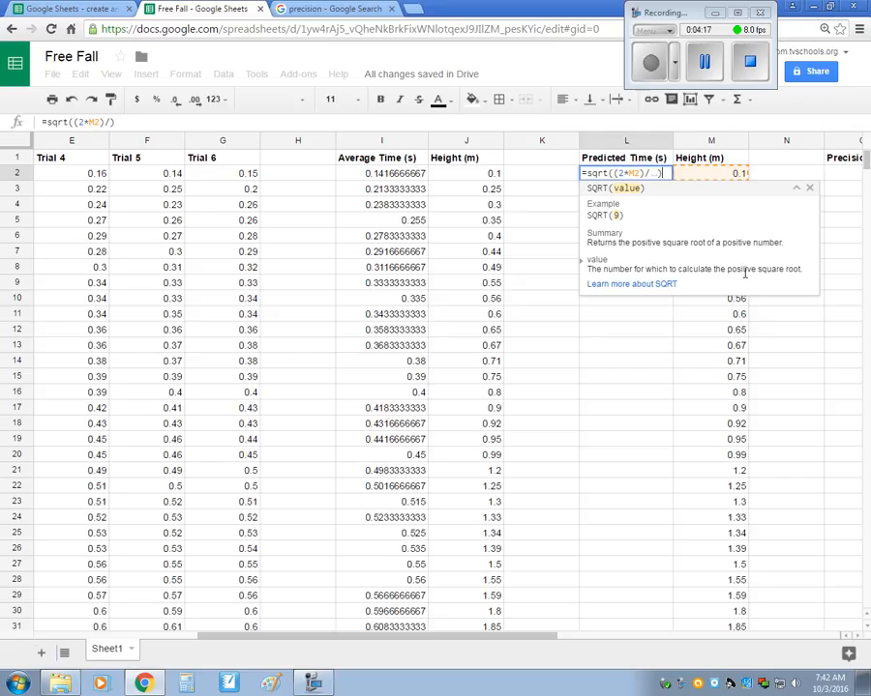
text(9.81)
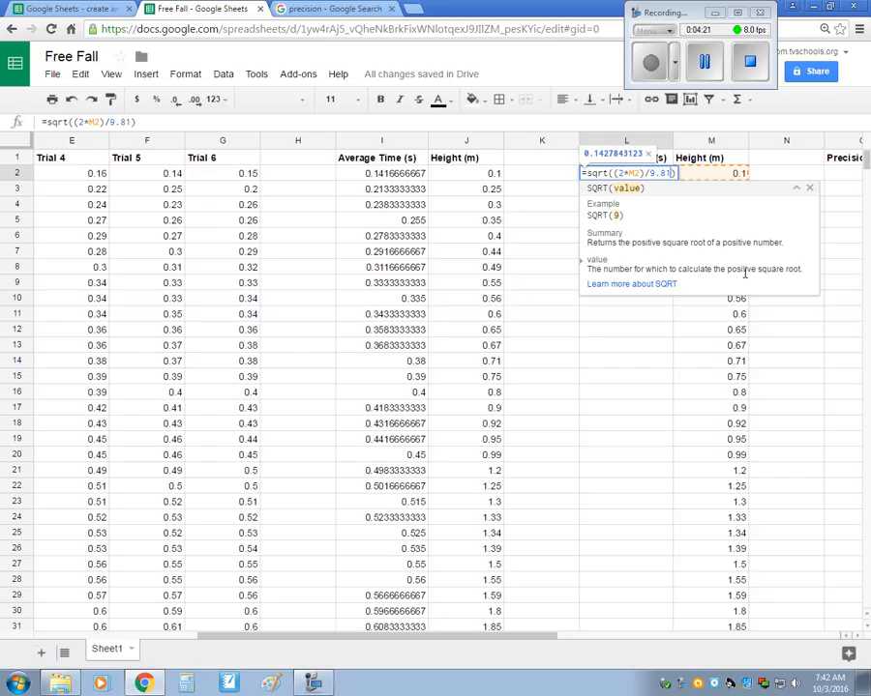
key(Return)
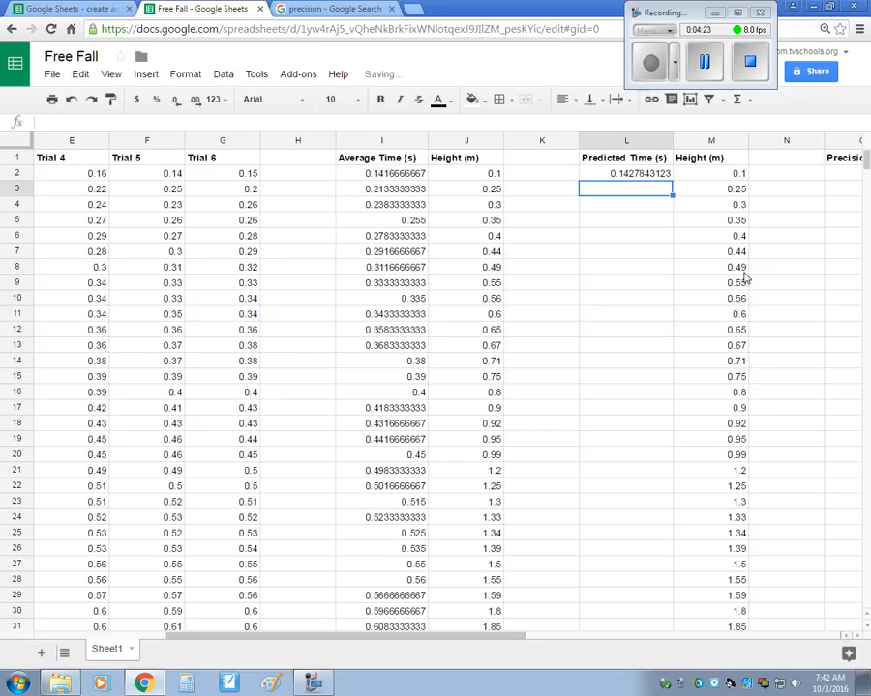
Fill the predicted time formula from L2 down through L32.
click(665, 176)
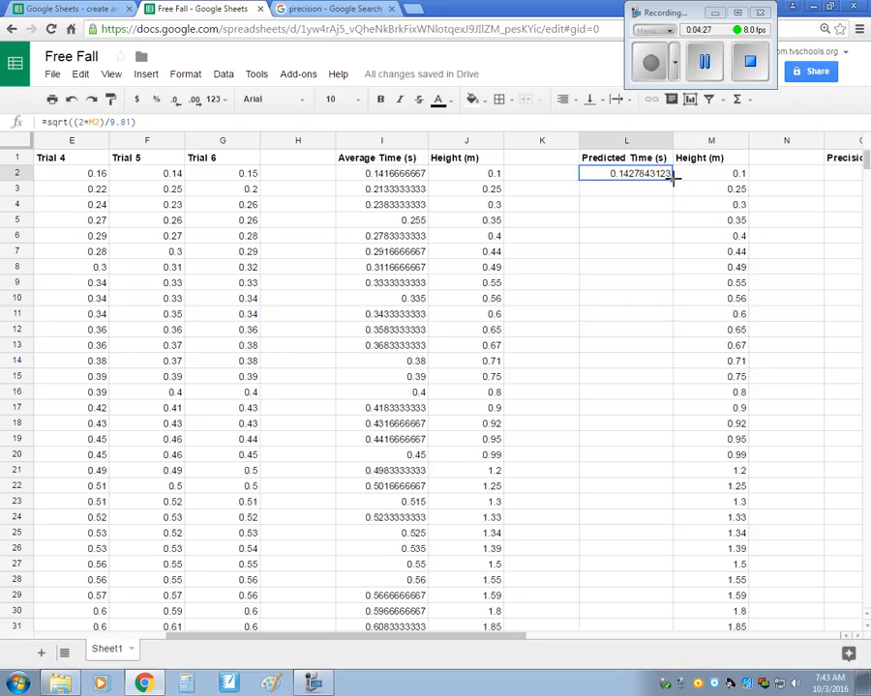
drag(674, 178, 666, 461)
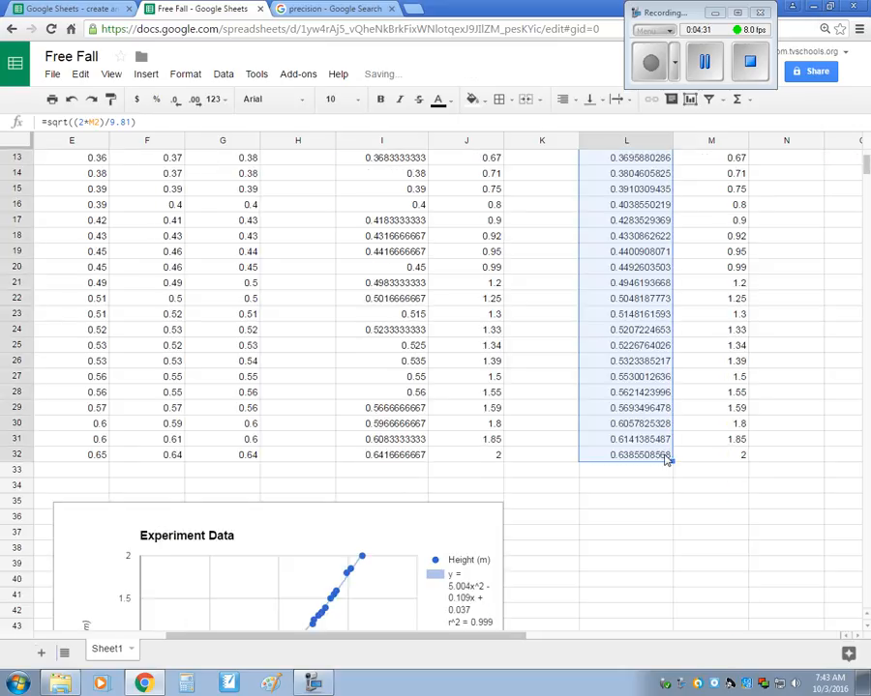
scroll(631, 370, up, 4)
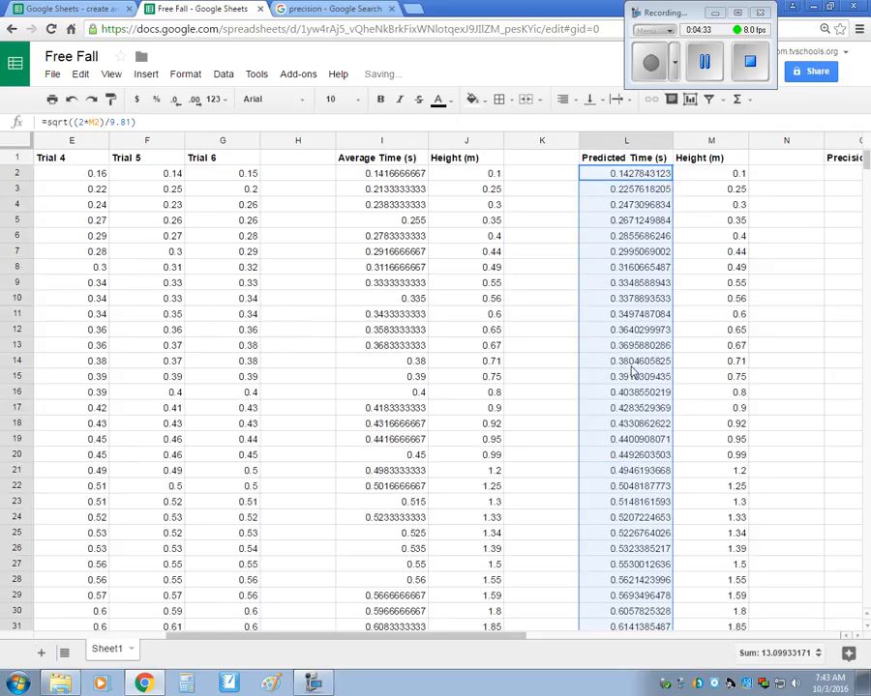
click(785, 283)
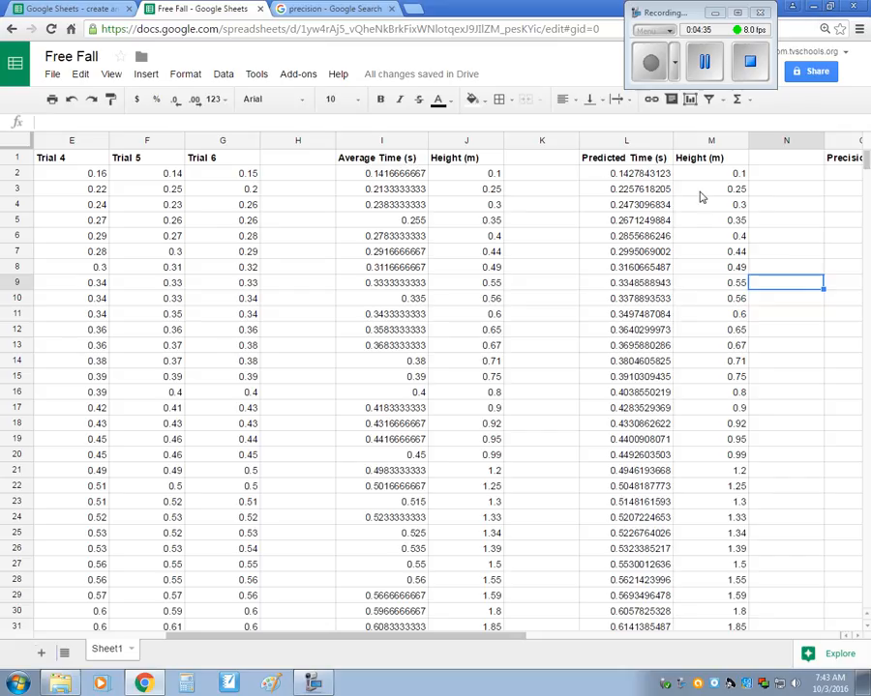
Start a new chart from the Predicted Time and Height data in L1:M32 and make it a scatter chart.
drag(609, 158, 709, 462)
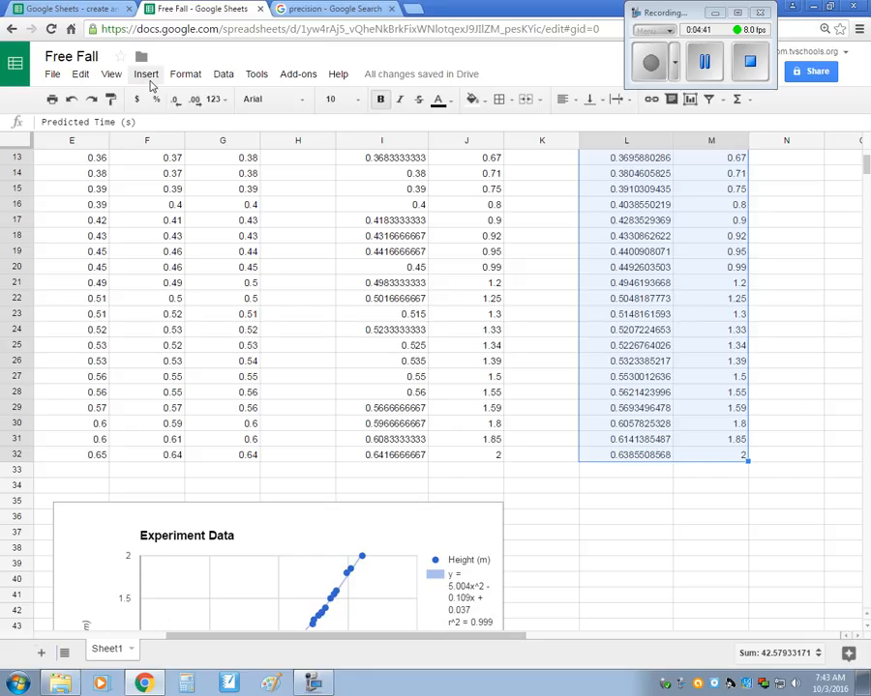
click(146, 74)
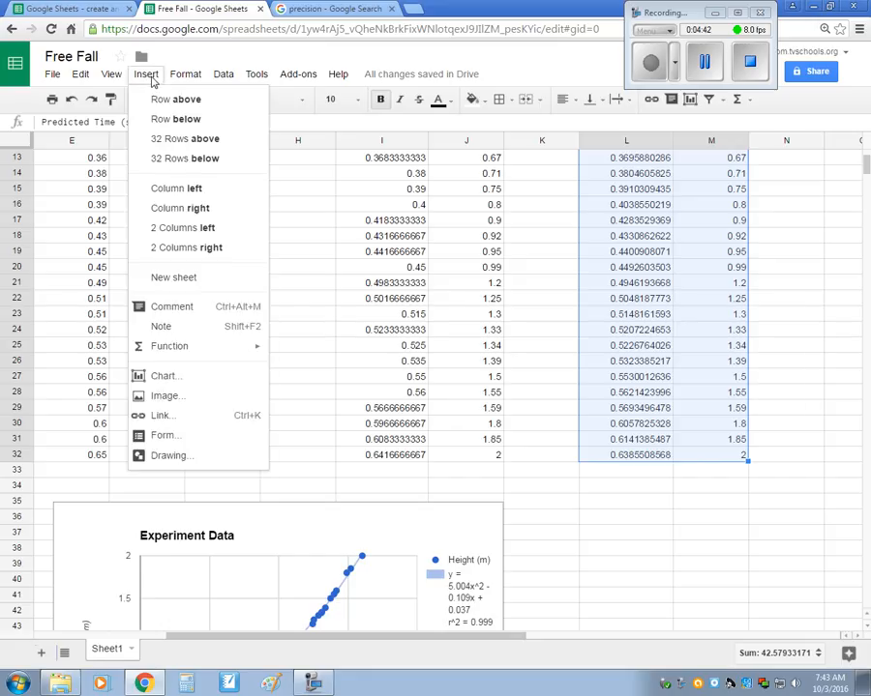
click(150, 375)
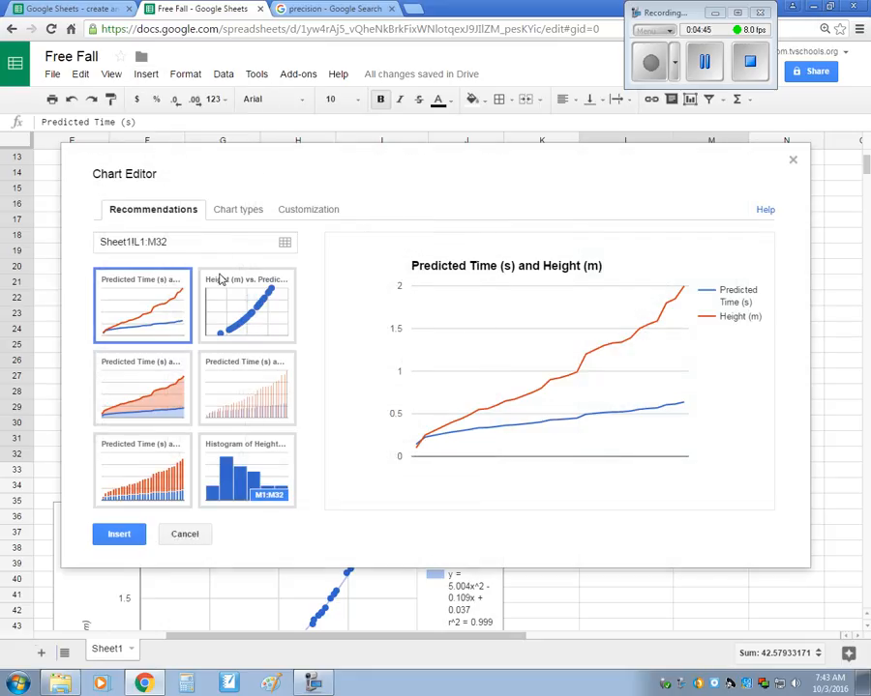
click(226, 211)
scroll(150, 397, down, 6)
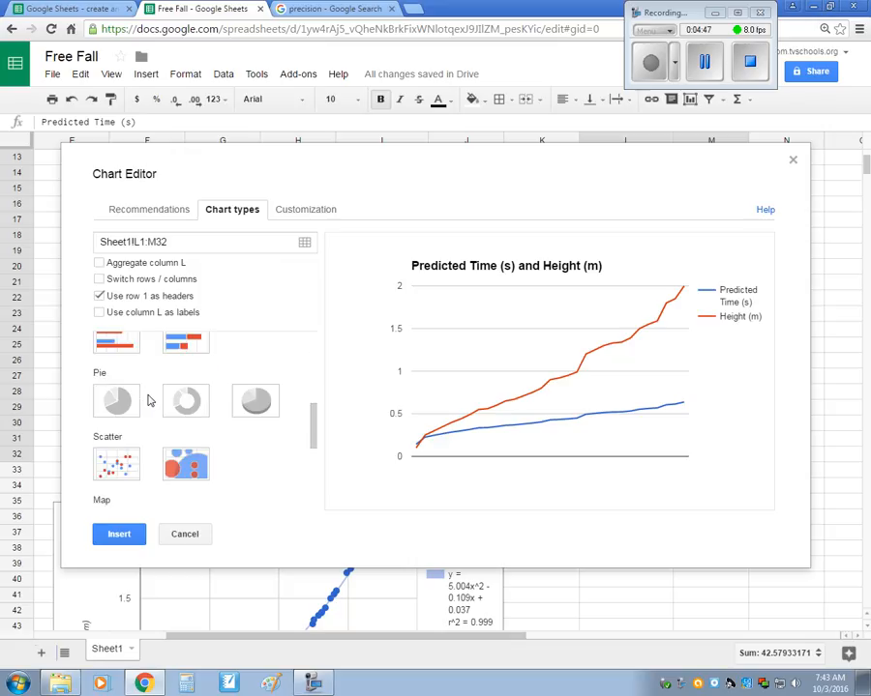
scroll(124, 361, up, 1)
click(120, 353)
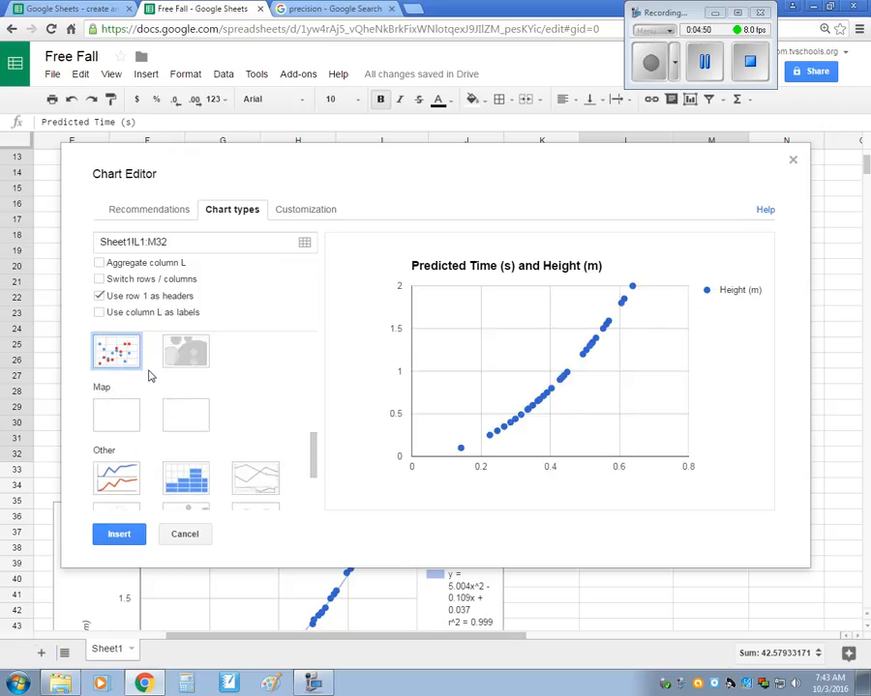
scroll(124, 368, up, 2)
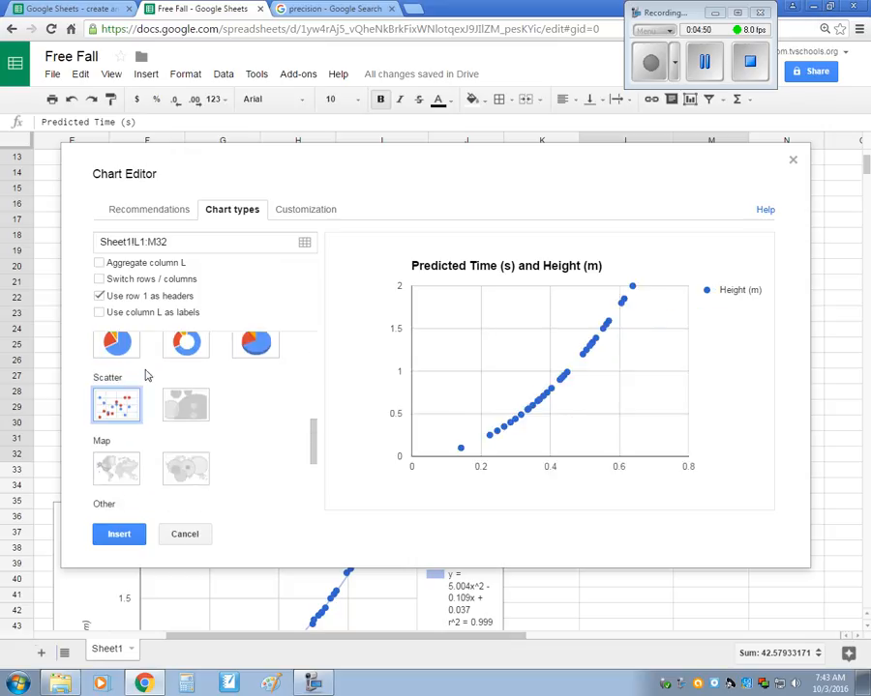
Set the chart title to Predicted Data.
click(303, 217)
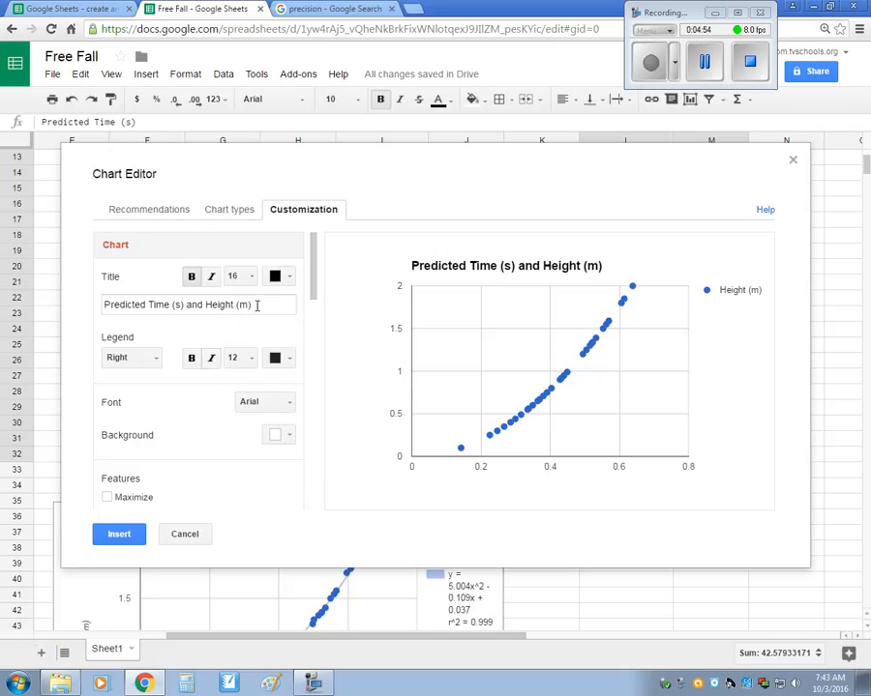
drag(264, 301, 87, 303)
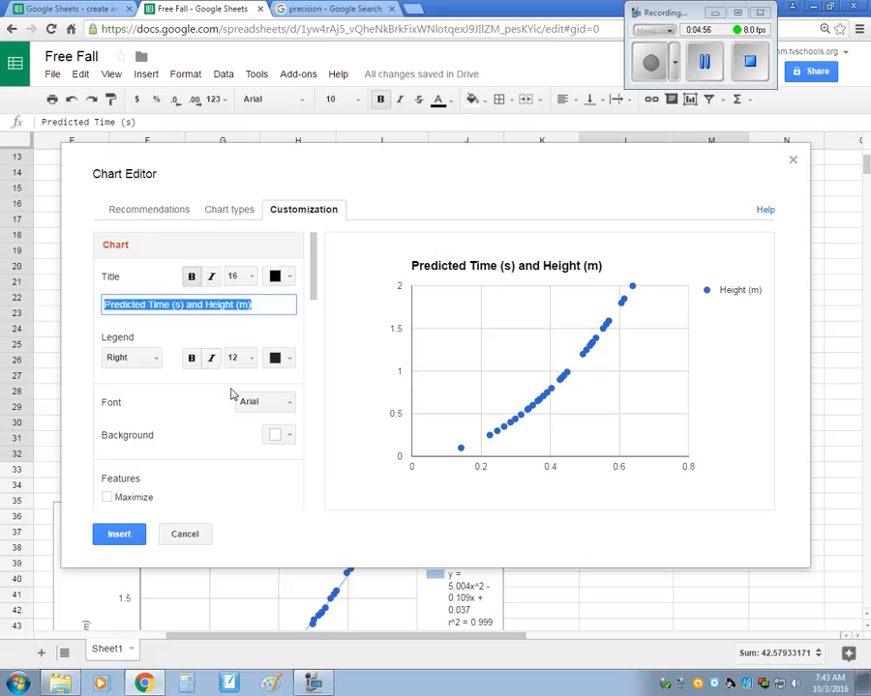
text(Predicted Data)
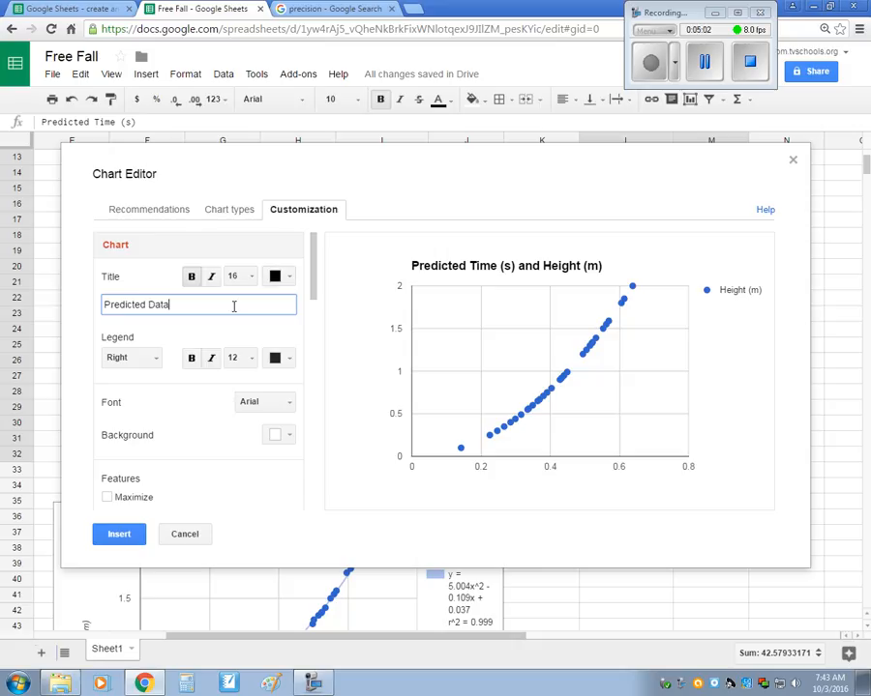
Title the horizontal axis Predicted Times (s) and the left vertical axis Height (m).
drag(314, 276, 316, 339)
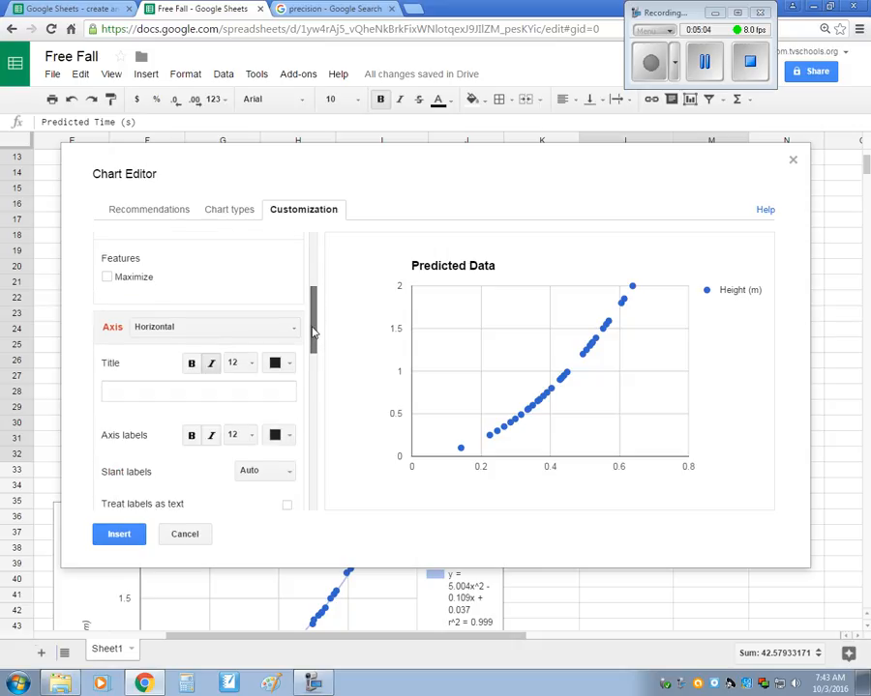
click(169, 381)
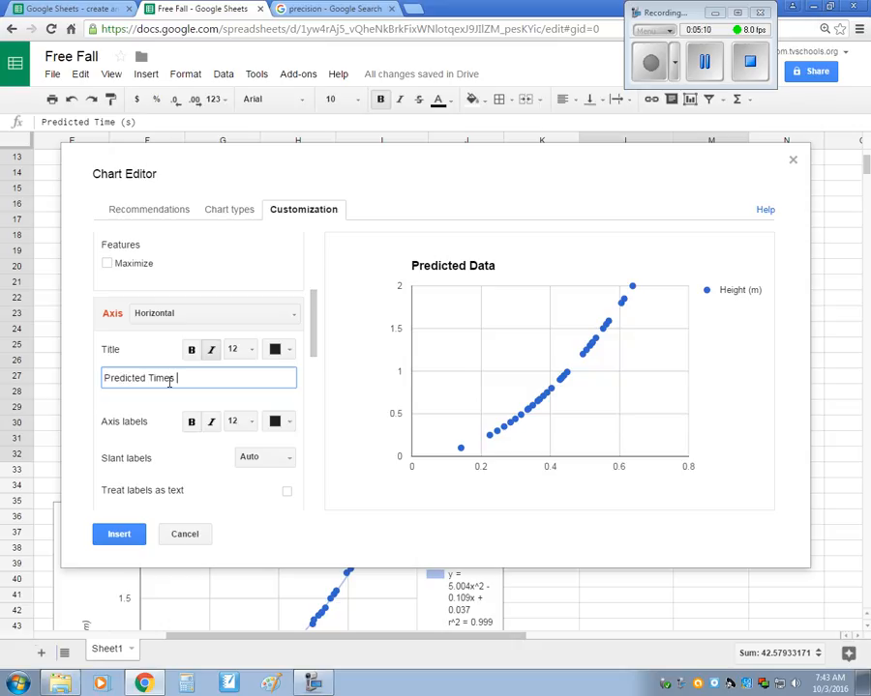
click(291, 315)
click(200, 358)
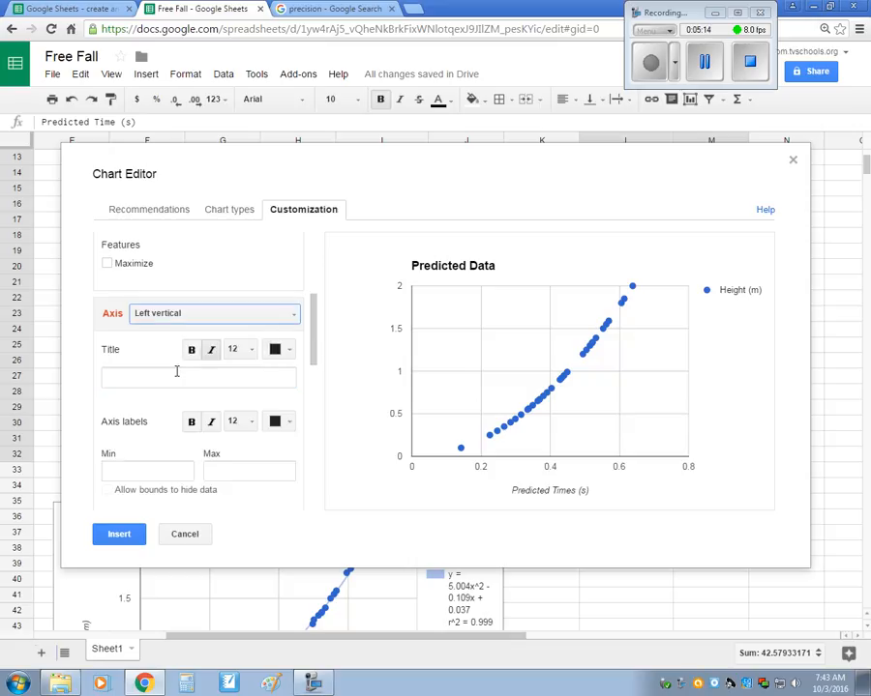
click(174, 372)
text(Height)
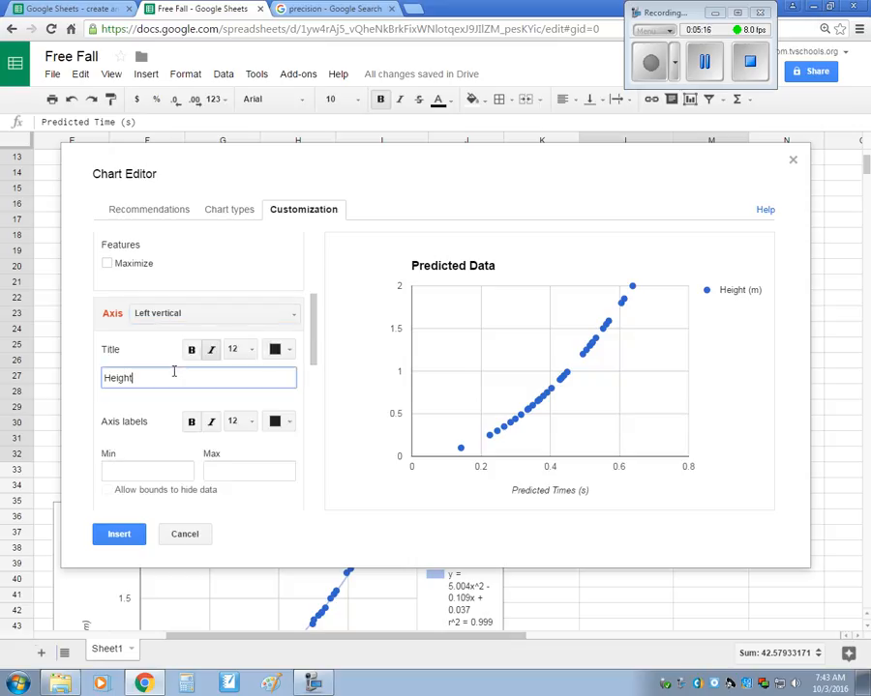
text( (m))
Add a linear trendline to the Height (m) series and show its R² value.
scroll(233, 319, down, 5)
scroll(198, 327, down, 5)
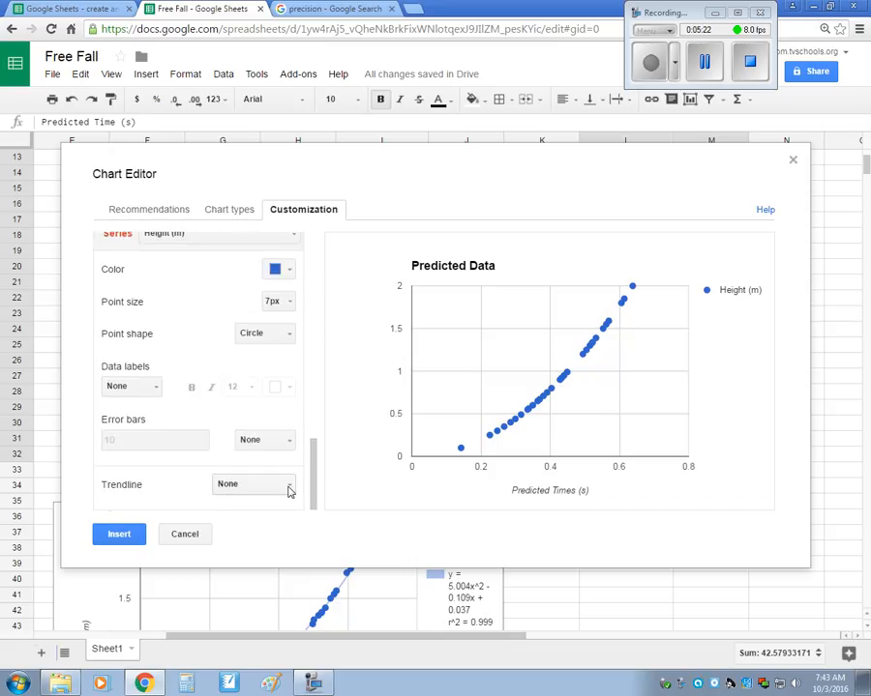
click(289, 488)
click(287, 527)
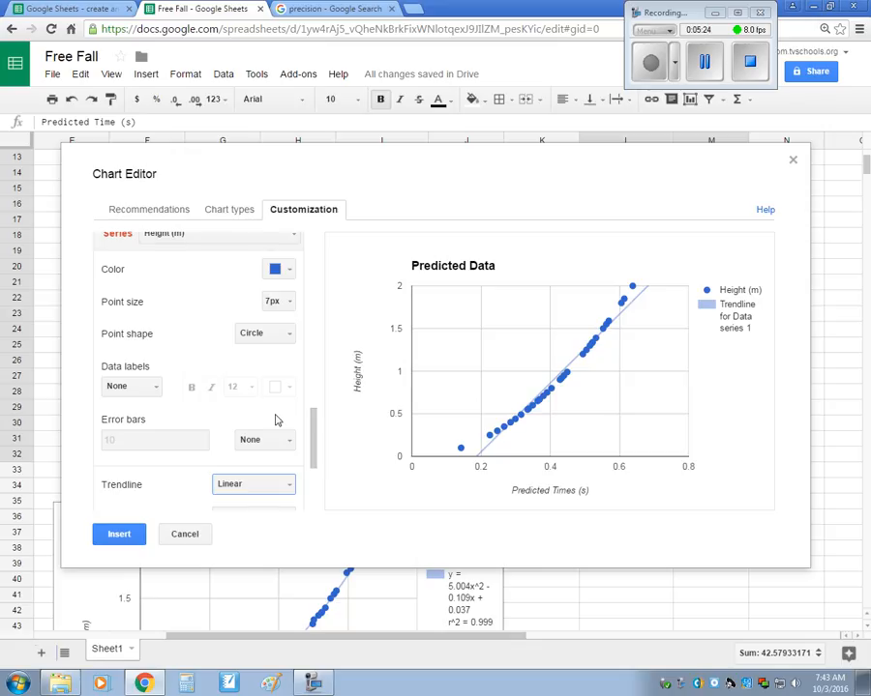
scroll(232, 416, down, 3)
click(108, 385)
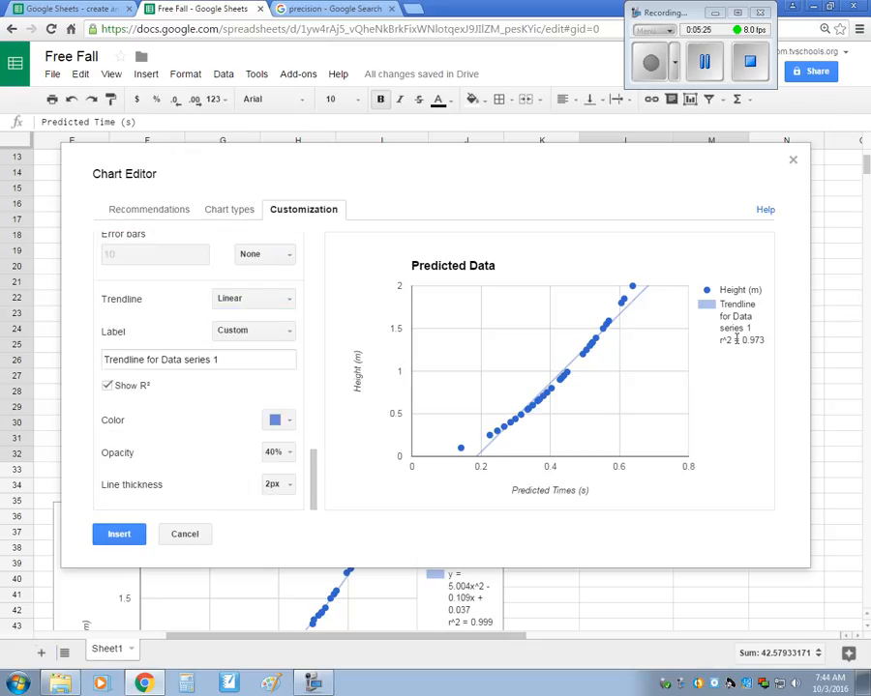
Change the trendline type to polynomial and use its equation as the label.
click(290, 300)
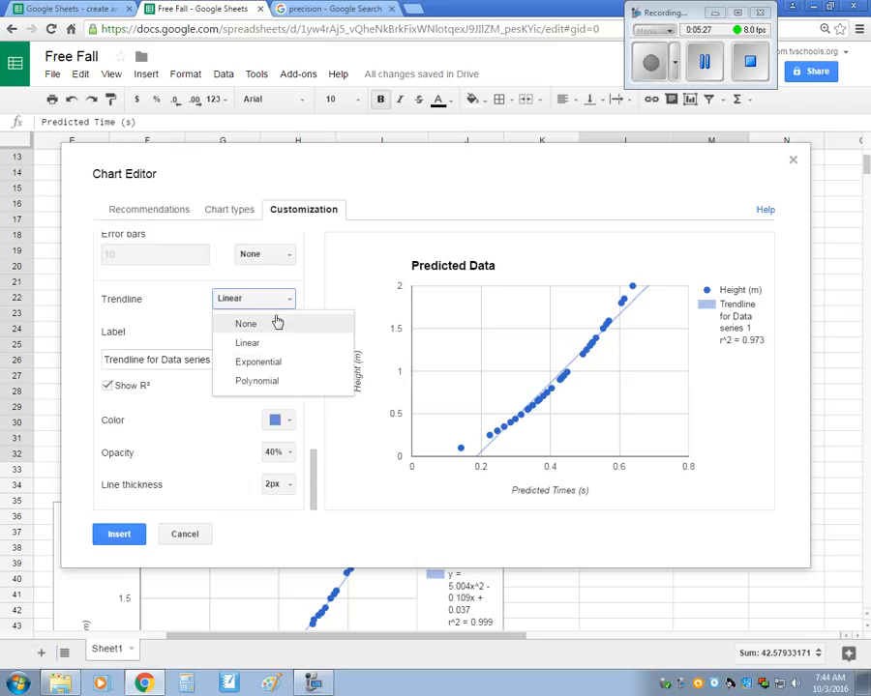
click(266, 381)
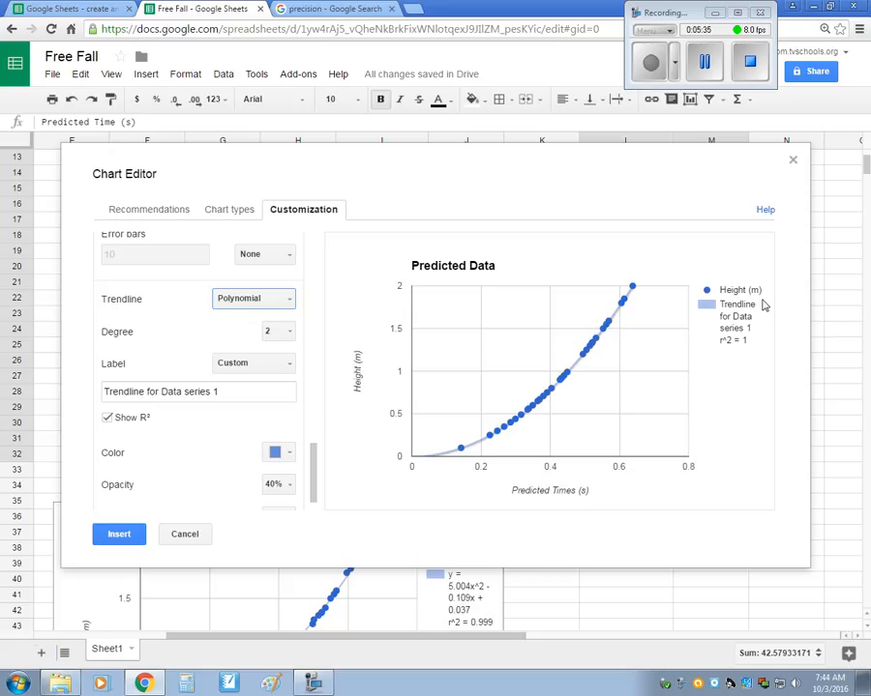
click(288, 366)
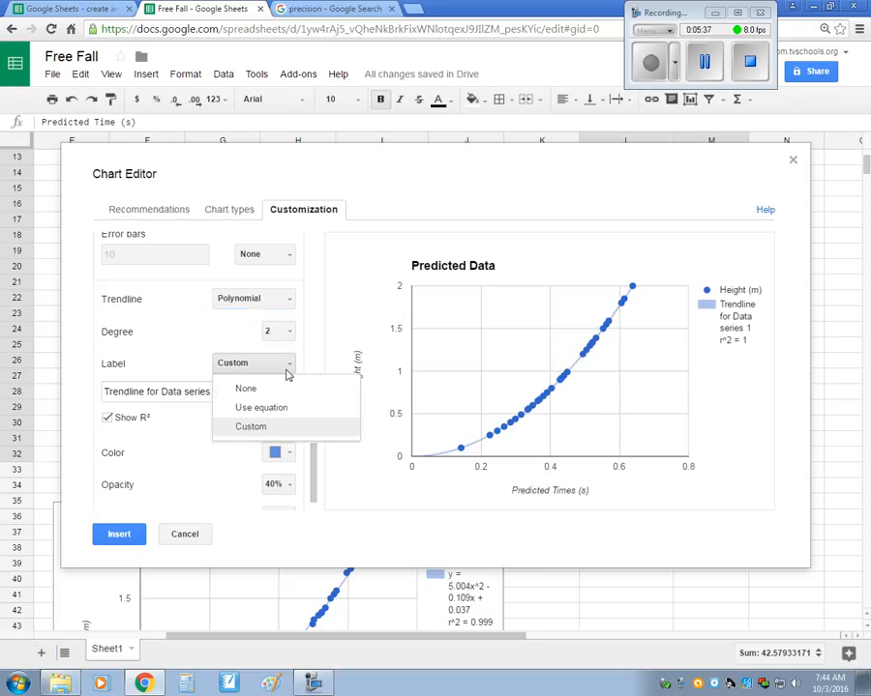
click(282, 406)
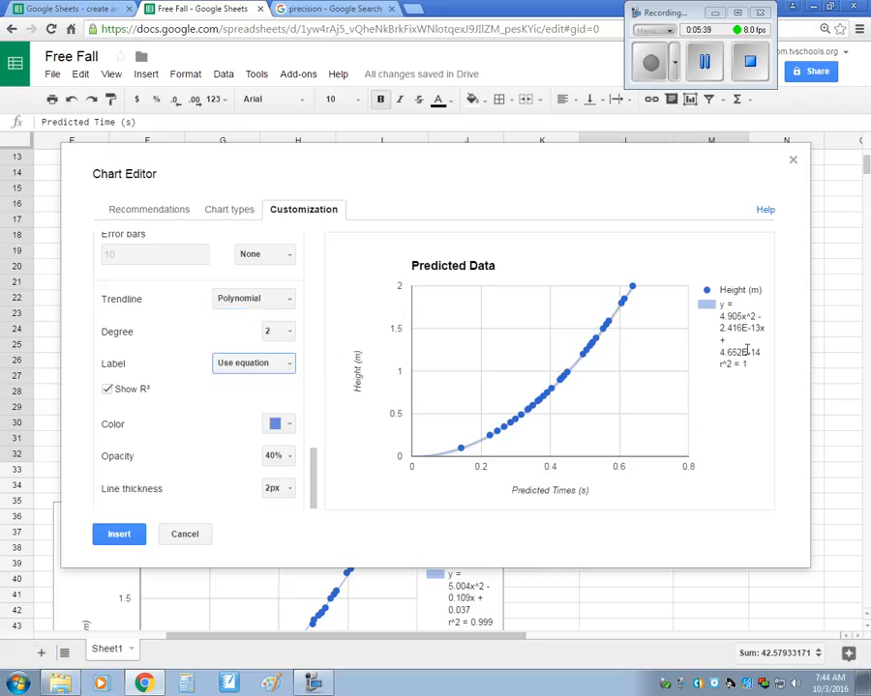
Insert the Predicted Data chart and move it directly beside the Experiment Data chart, starting at row 35 and column K.
click(116, 534)
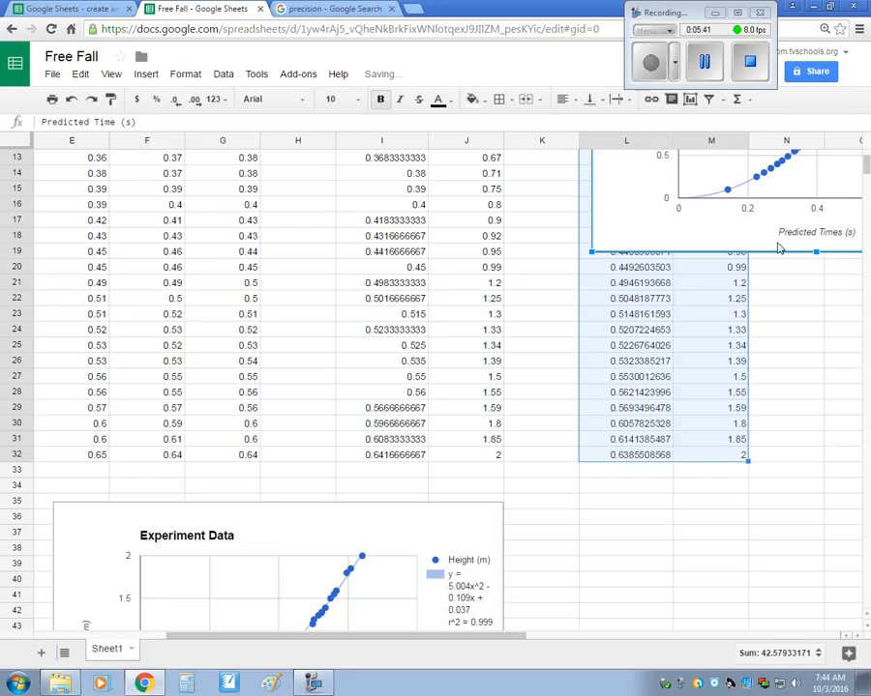
drag(625, 246, 570, 683)
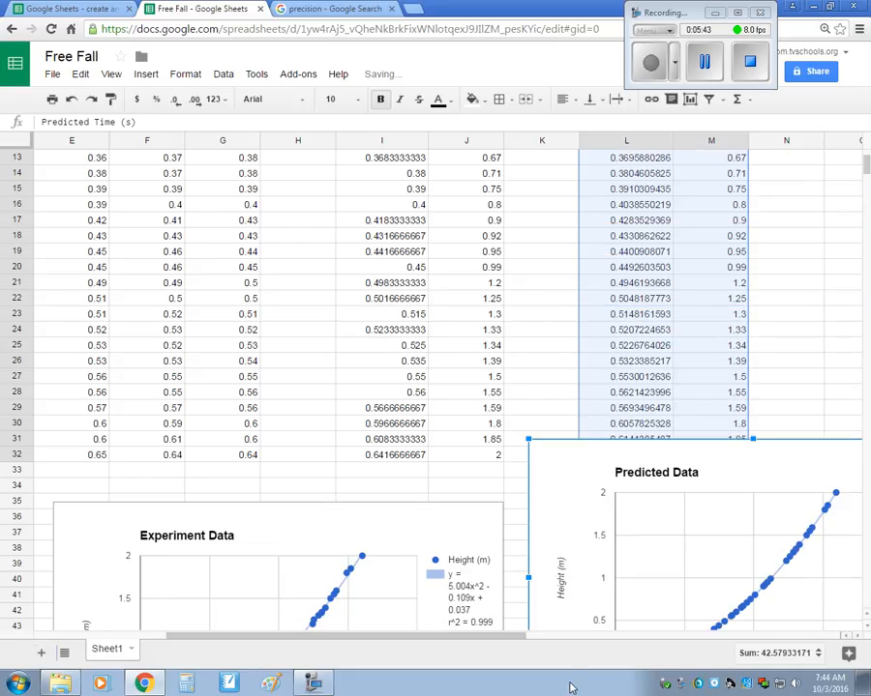
scroll(557, 506, down, 3)
drag(554, 508, 551, 547)
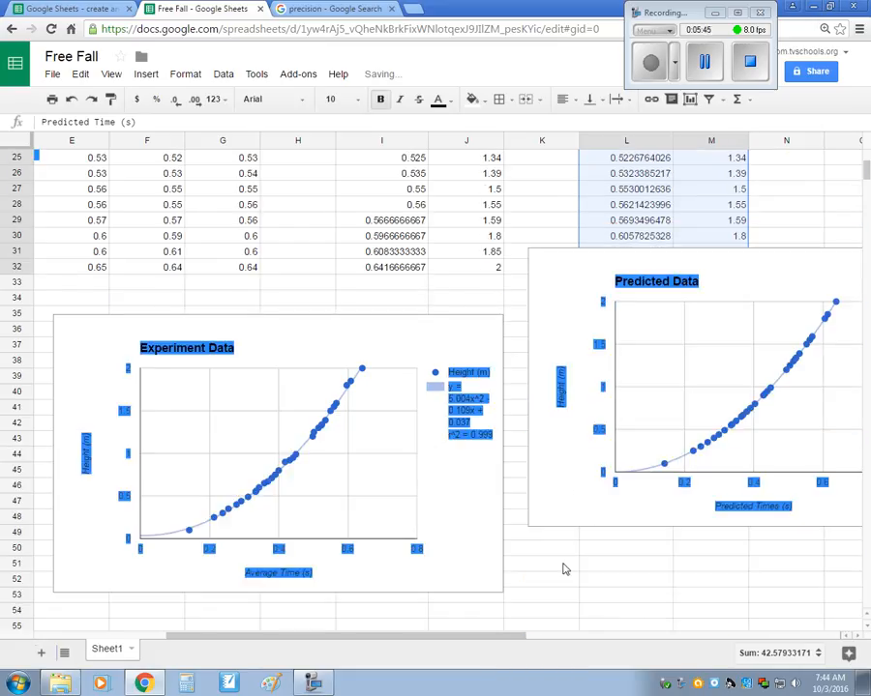
click(564, 577)
drag(583, 503, 557, 563)
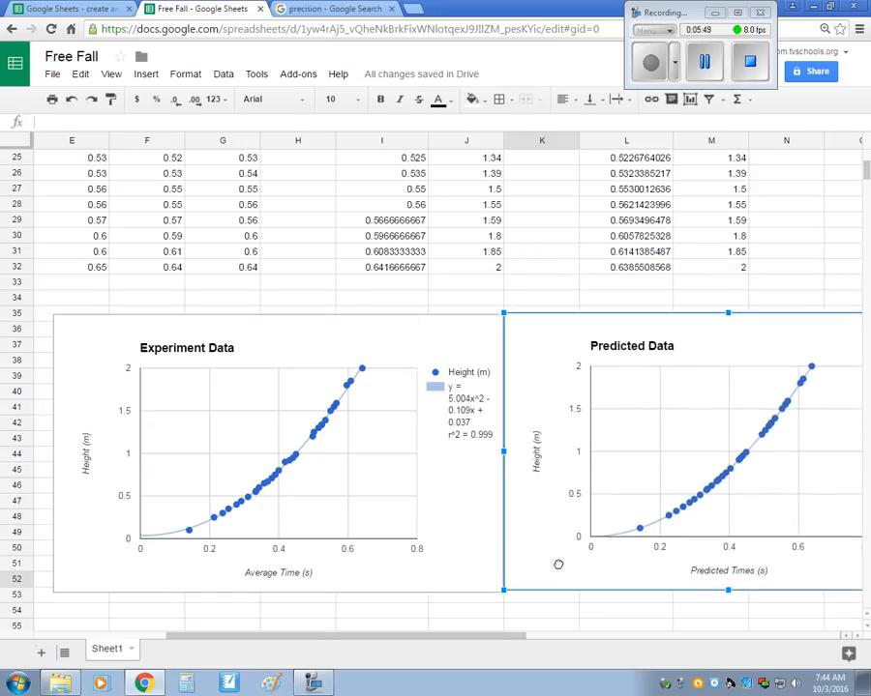
Compare the trendline equations and R² values of the Experiment Data and Predicted Data charts.
drag(404, 643, 442, 648)
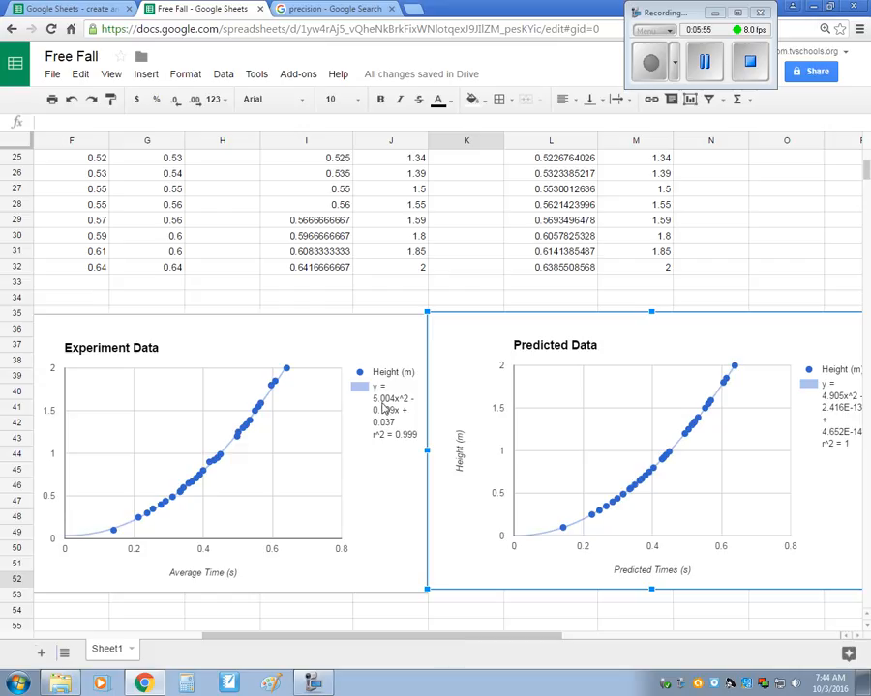
drag(389, 638, 485, 646)
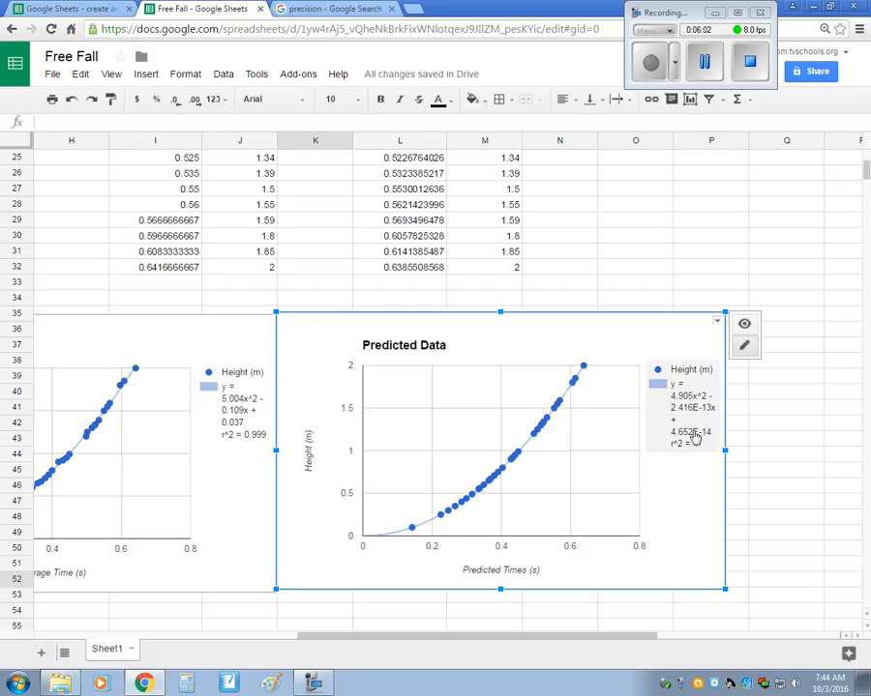
drag(525, 638, 435, 661)
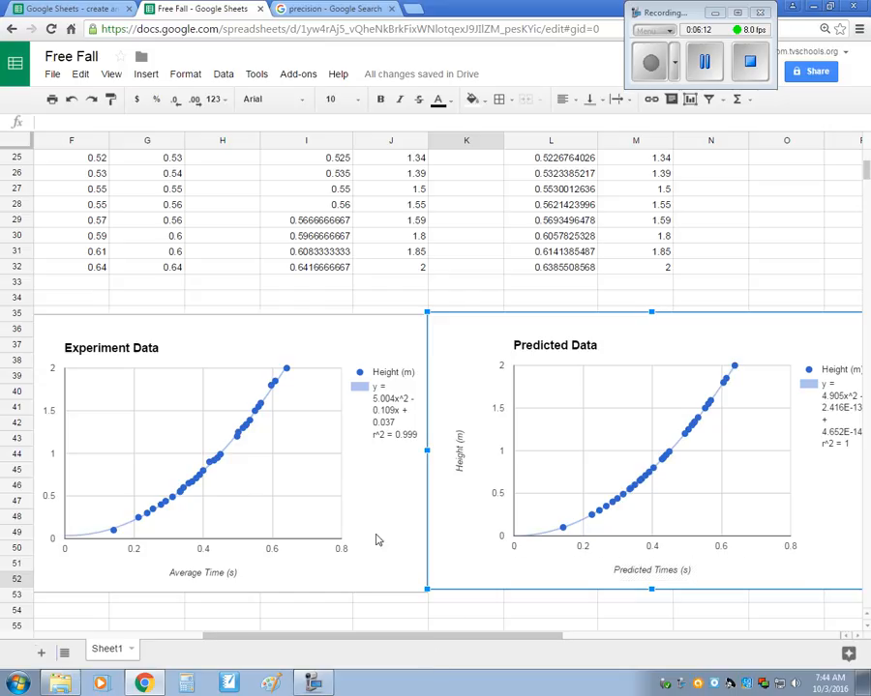
Enter the formula =STDEV(B2:G2) in cell O2 under Precision, covering the six trials of the first height.
scroll(580, 487, up, 2)
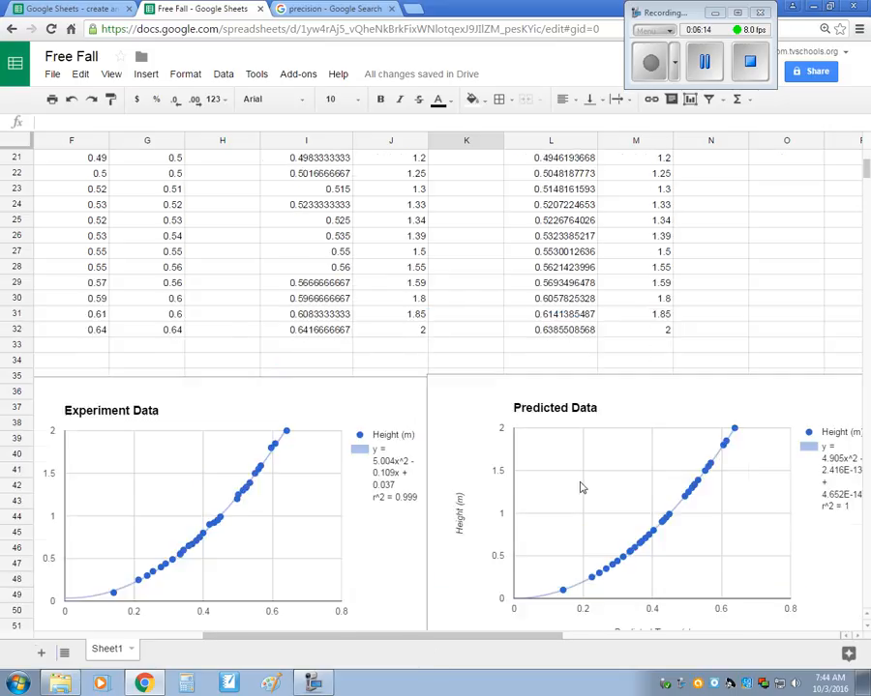
scroll(600, 479, up, 10)
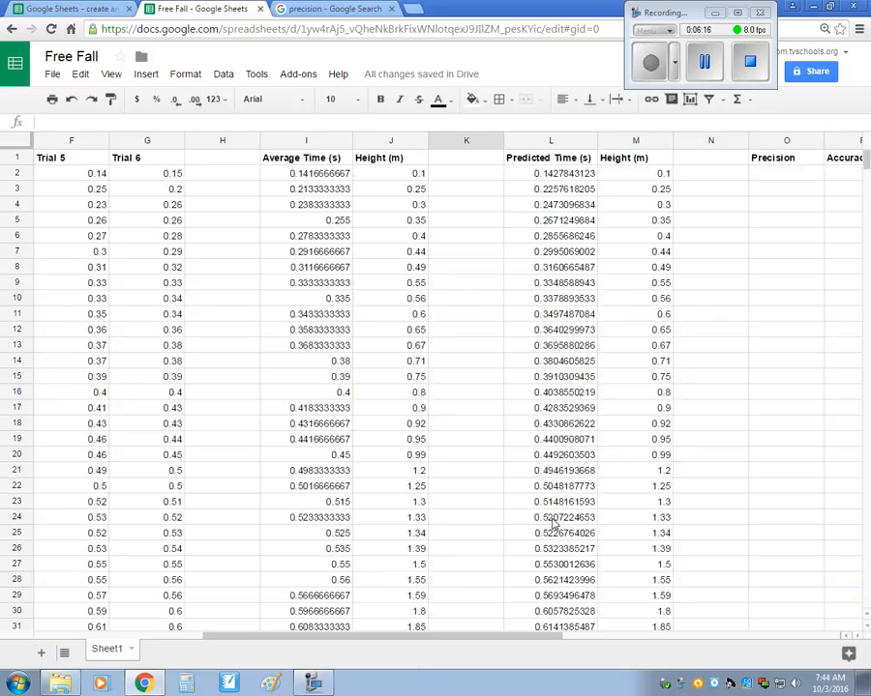
drag(452, 640, 602, 363)
click(636, 175)
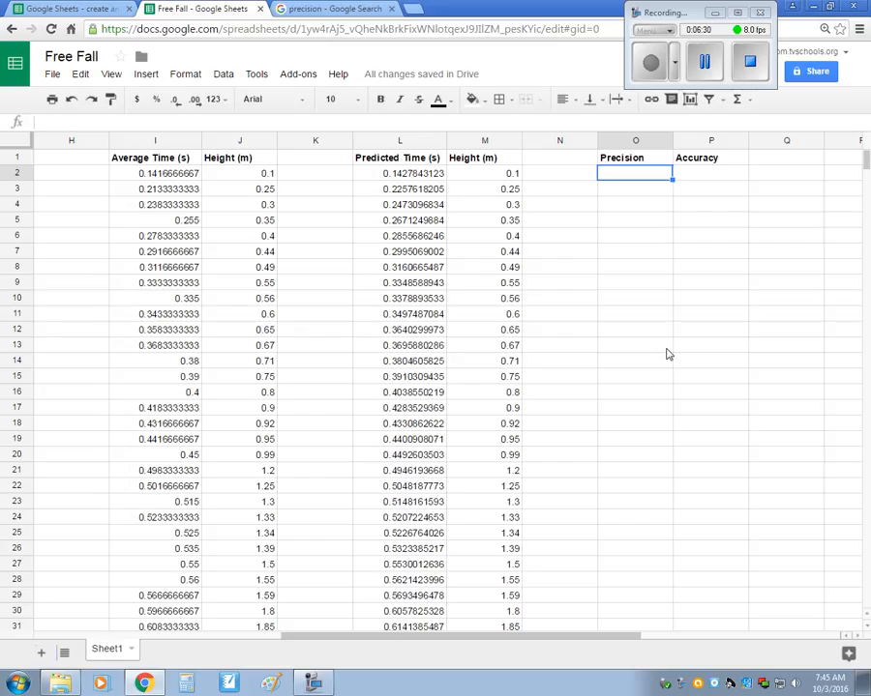
text(=)
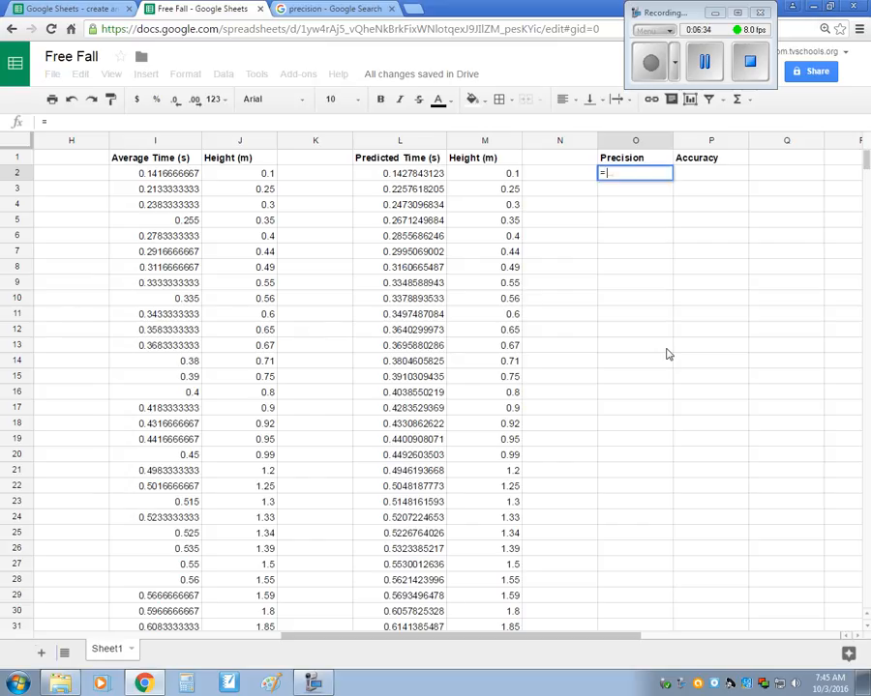
text(st)
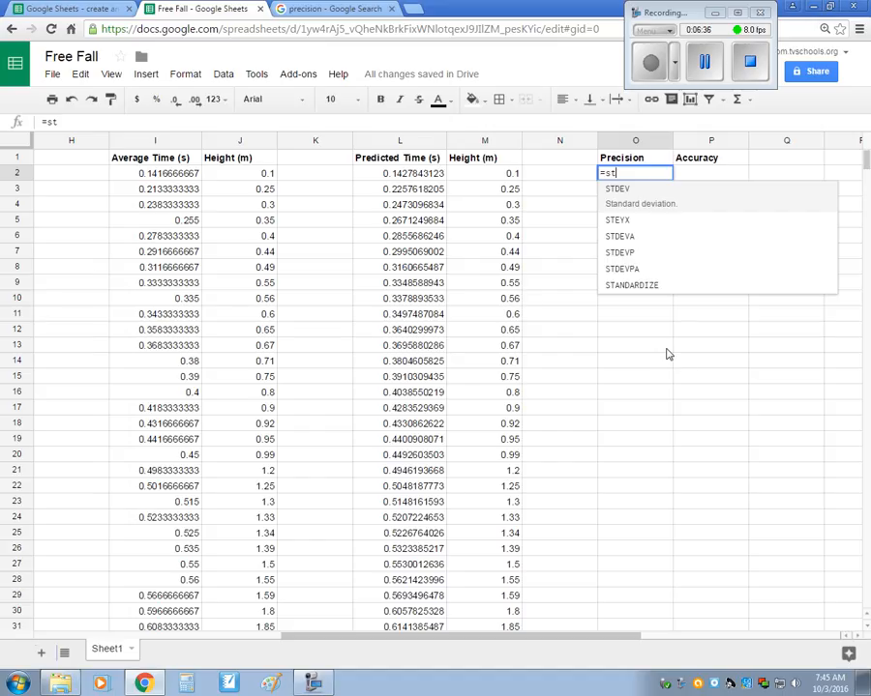
click(629, 193)
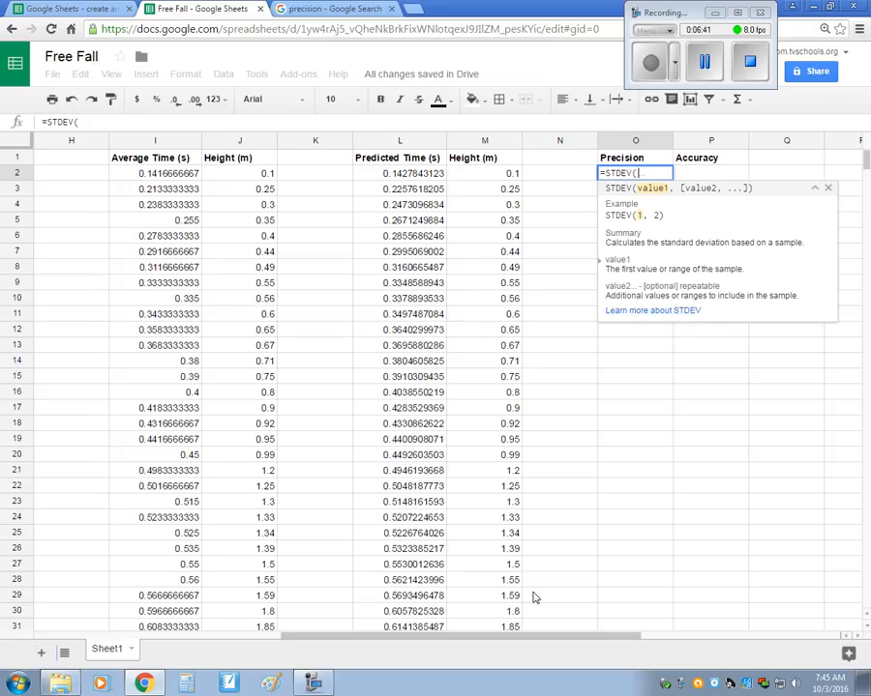
drag(542, 644, 319, 629)
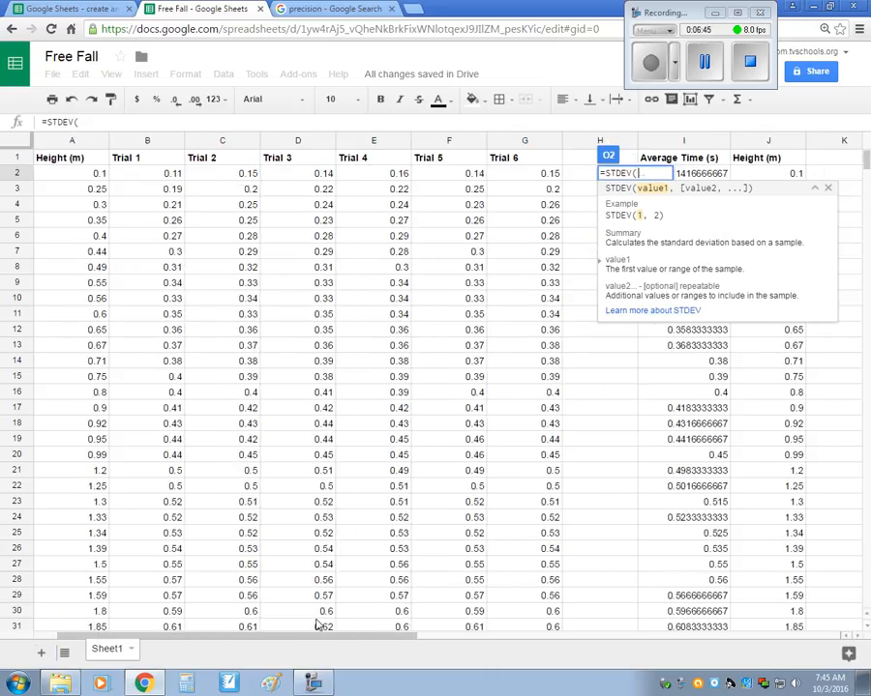
drag(145, 179, 527, 180)
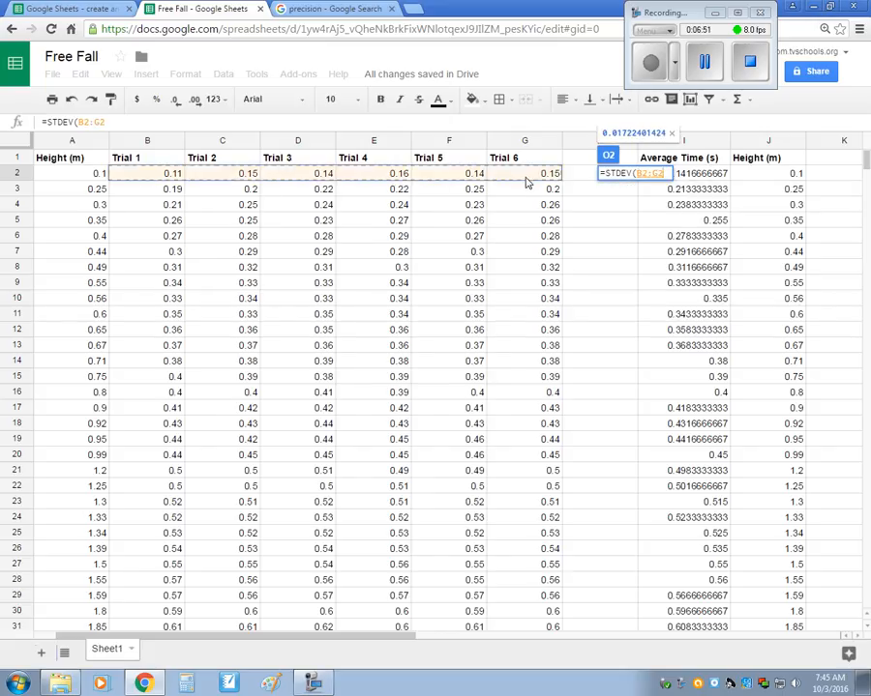
key(Return)
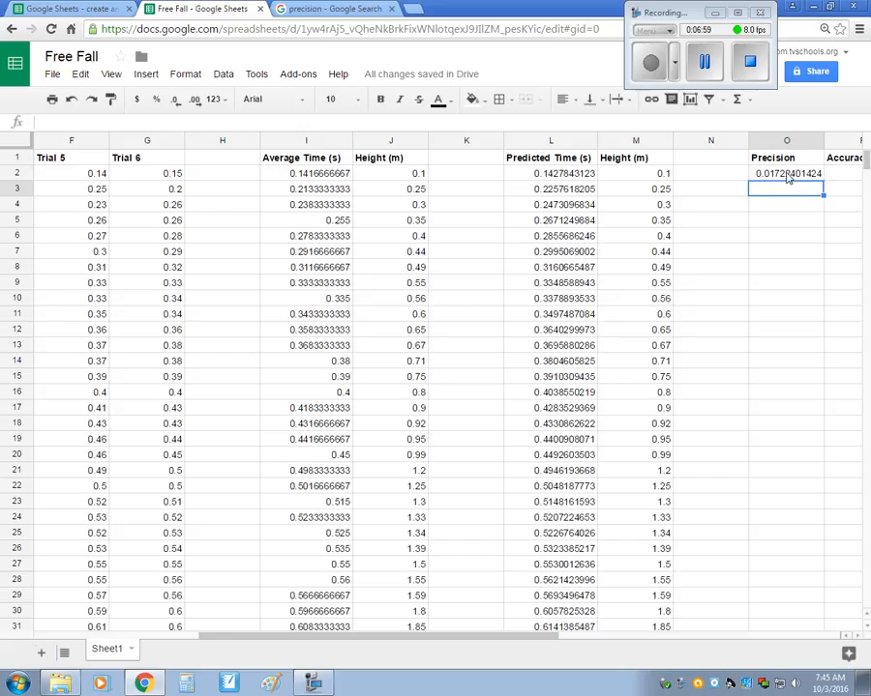
Fill the Precision formula from O2 down through O32 and check the last row's formula.
click(788, 177)
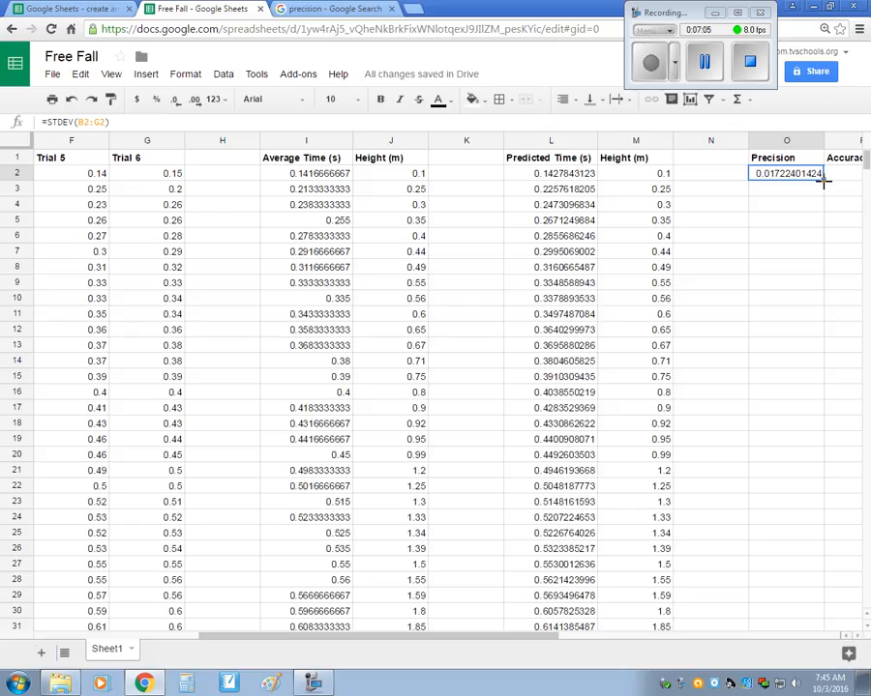
drag(822, 181, 797, 523)
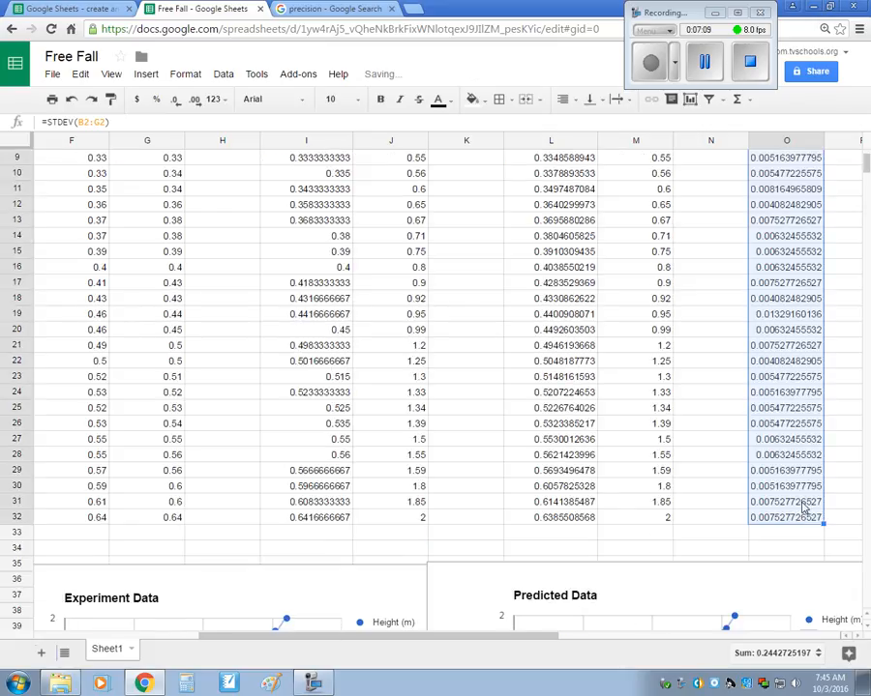
click(787, 521)
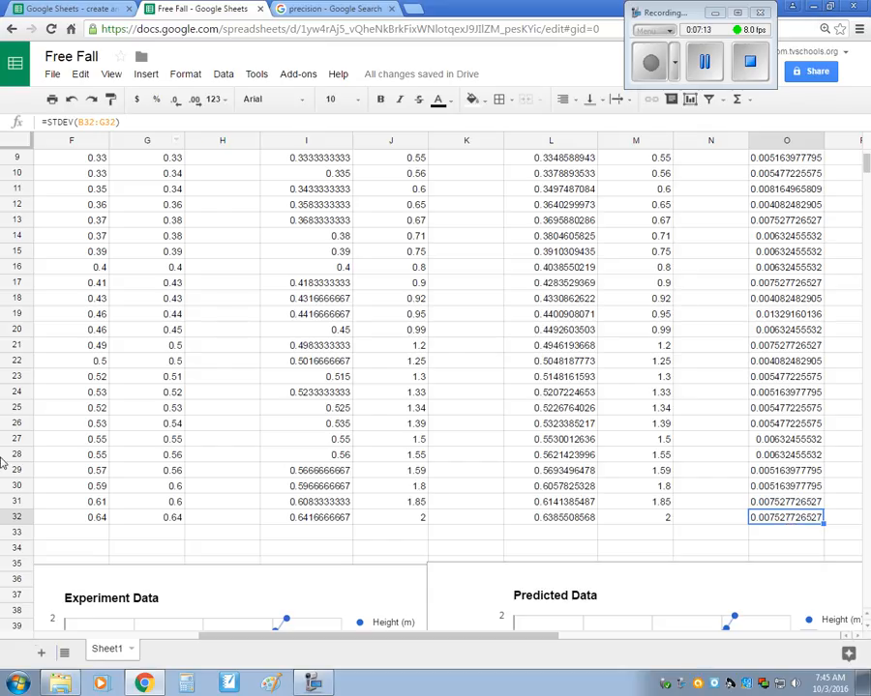
scroll(795, 499, up, 2)
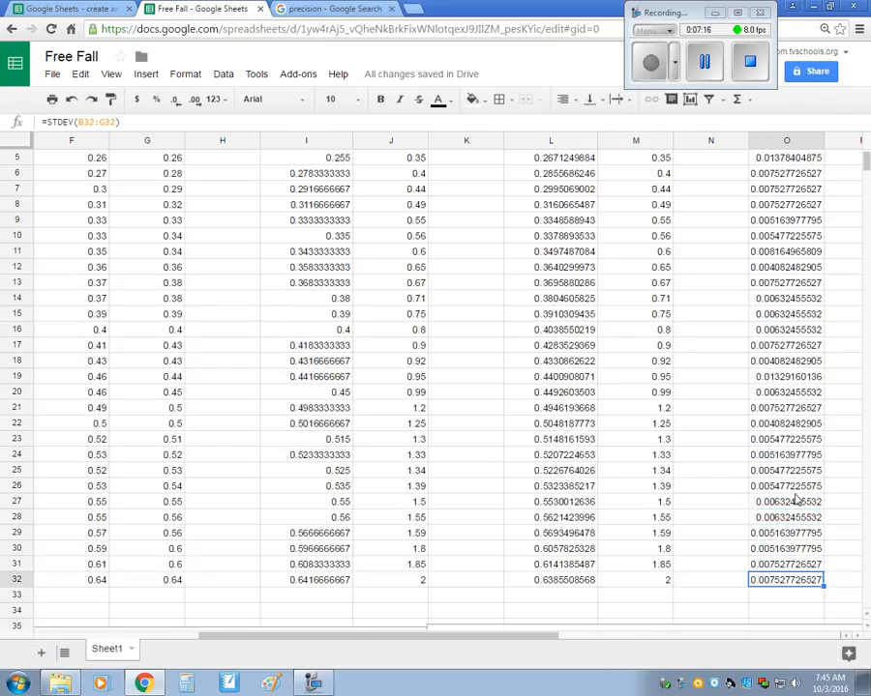
scroll(795, 500, up, 2)
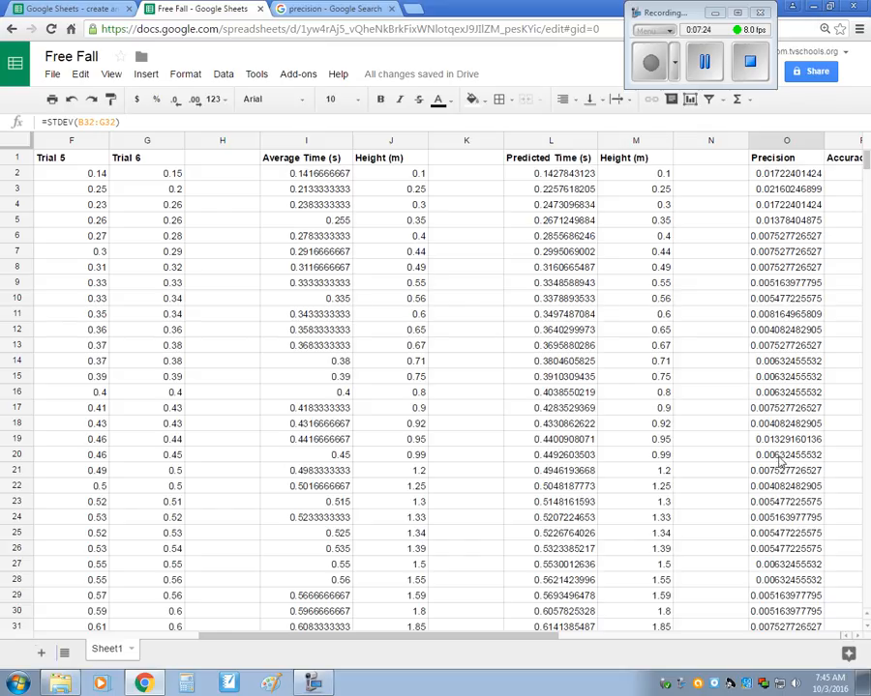
Enter the formula =((I2-L2)/L2)*100 in cell P2 under Accuracy, comparing the average time with the predicted time.
scroll(786, 414, down, 1)
scroll(785, 443, up, 1)
drag(486, 641, 534, 639)
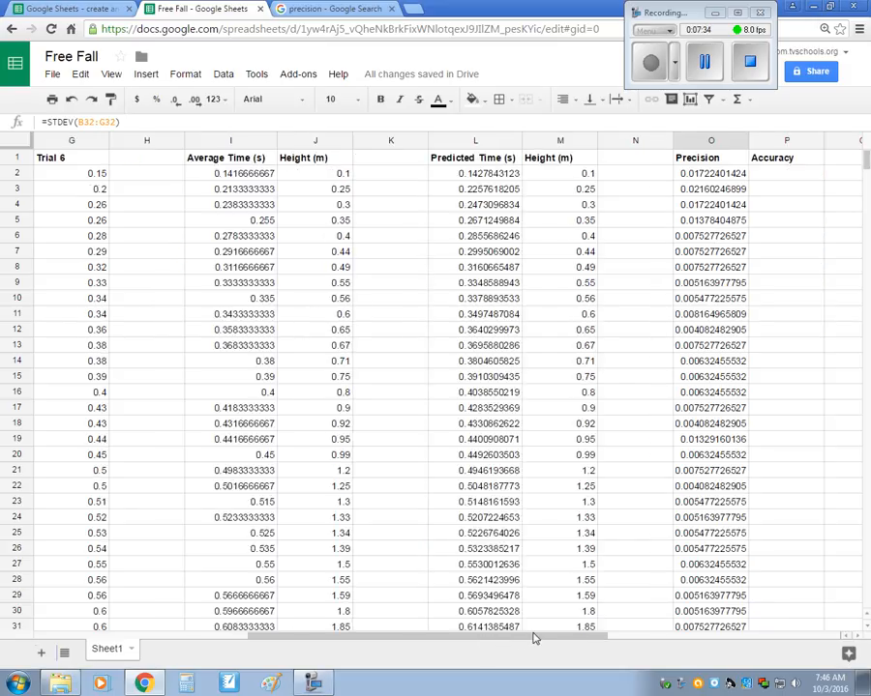
click(791, 174)
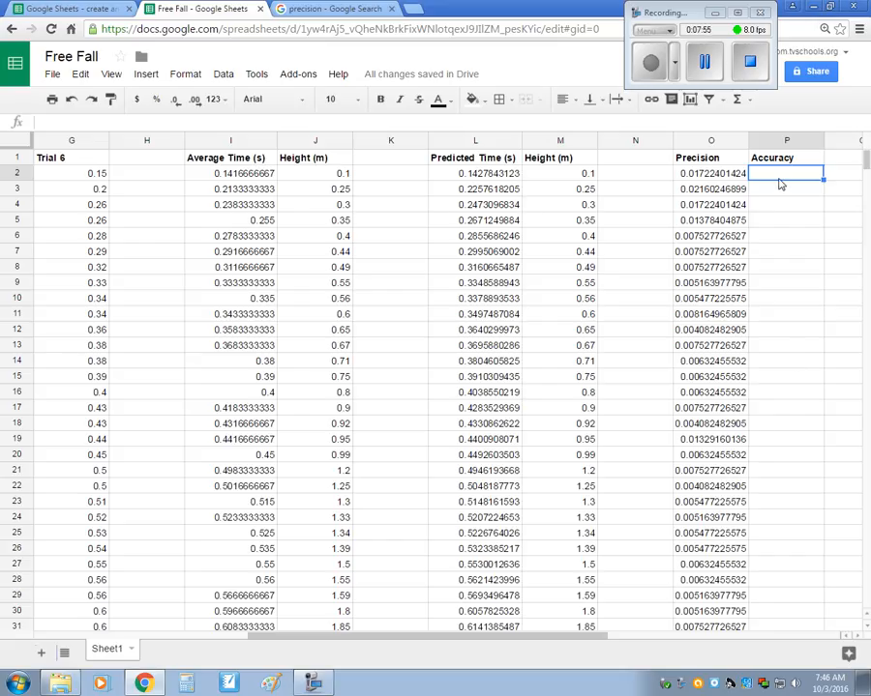
text(=)
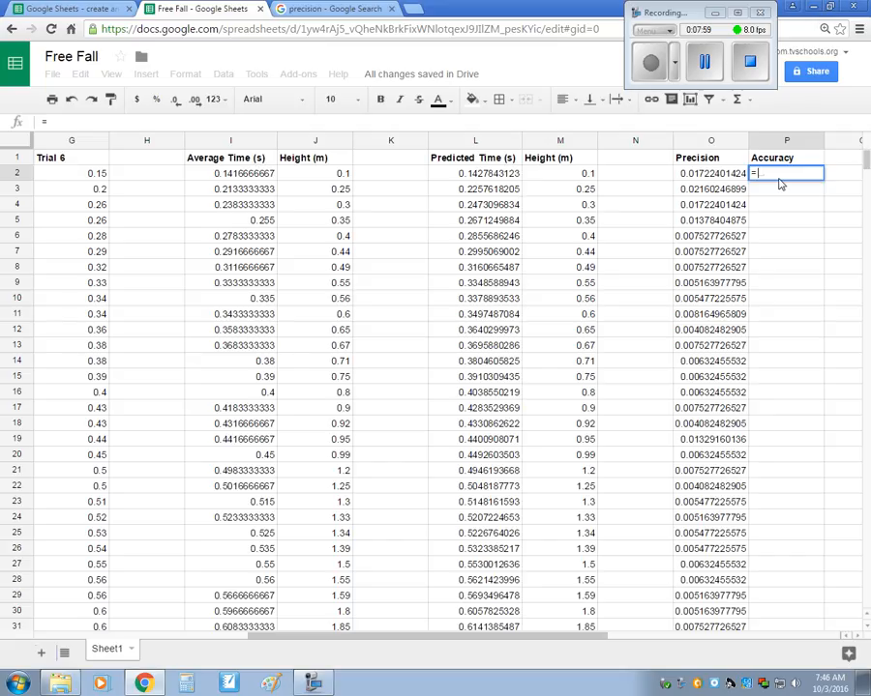
text(())
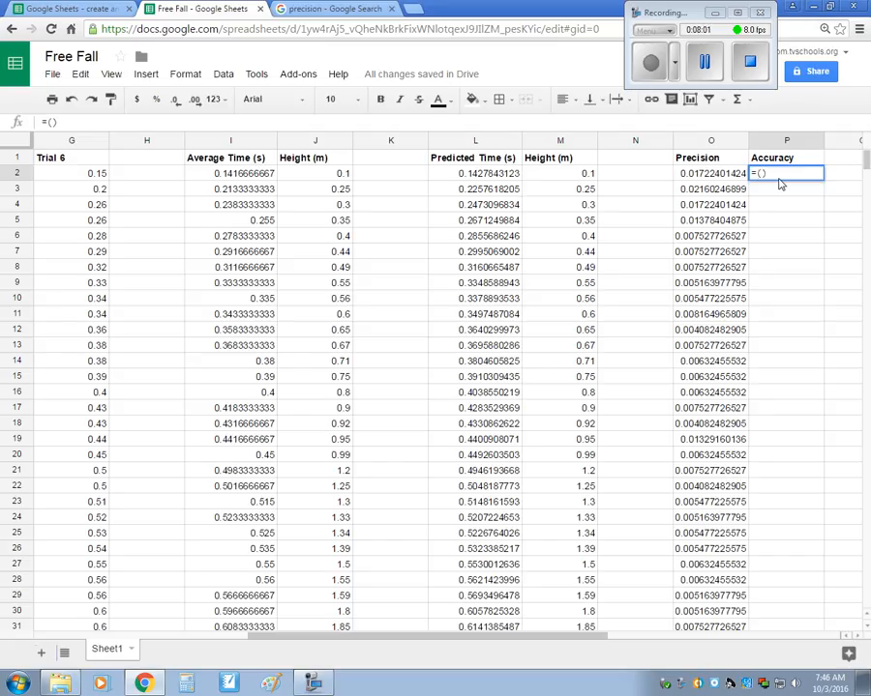
text(*100)
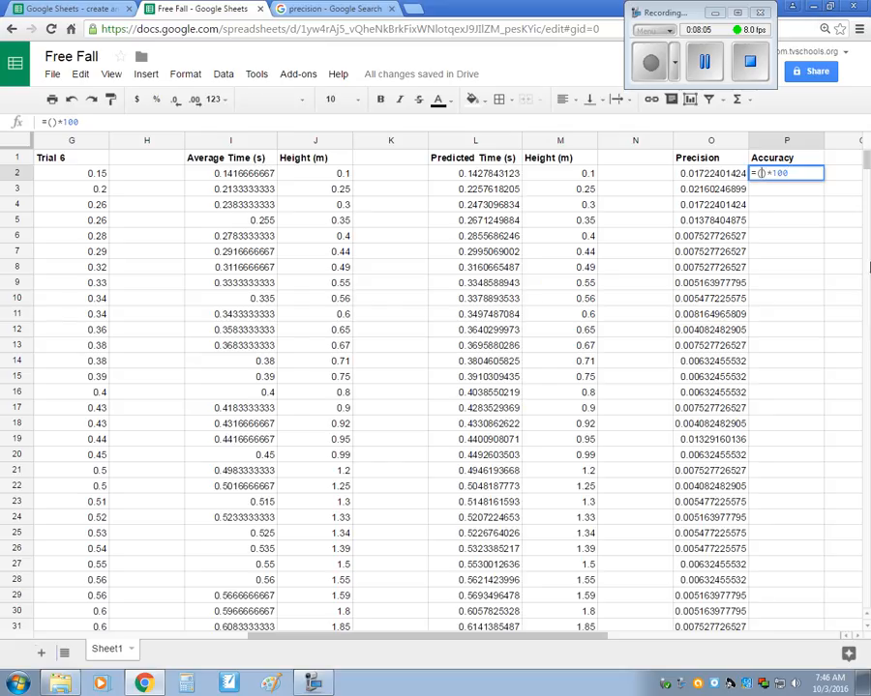
text(()
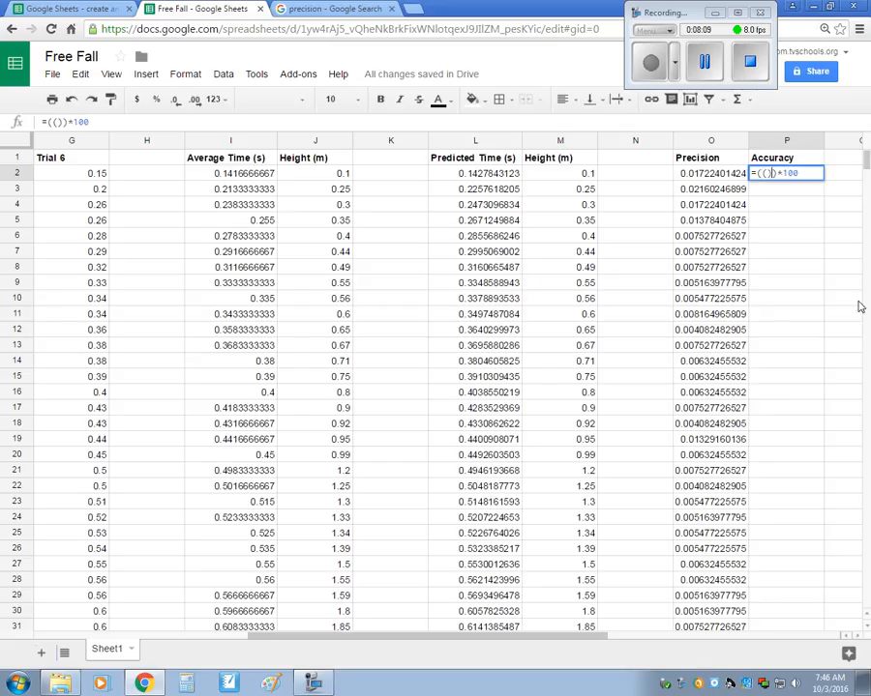
text()/)
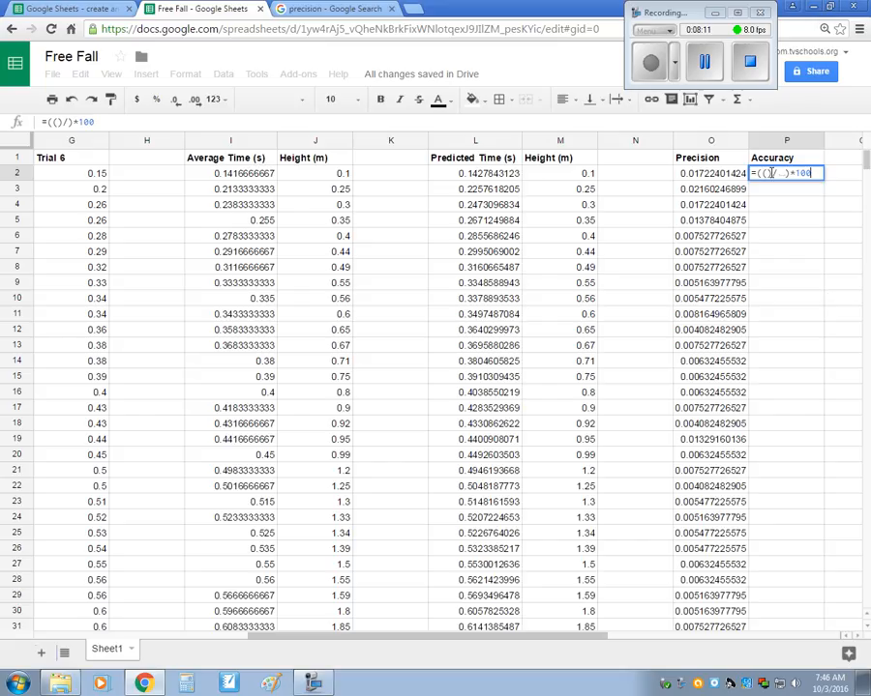
click(767, 173)
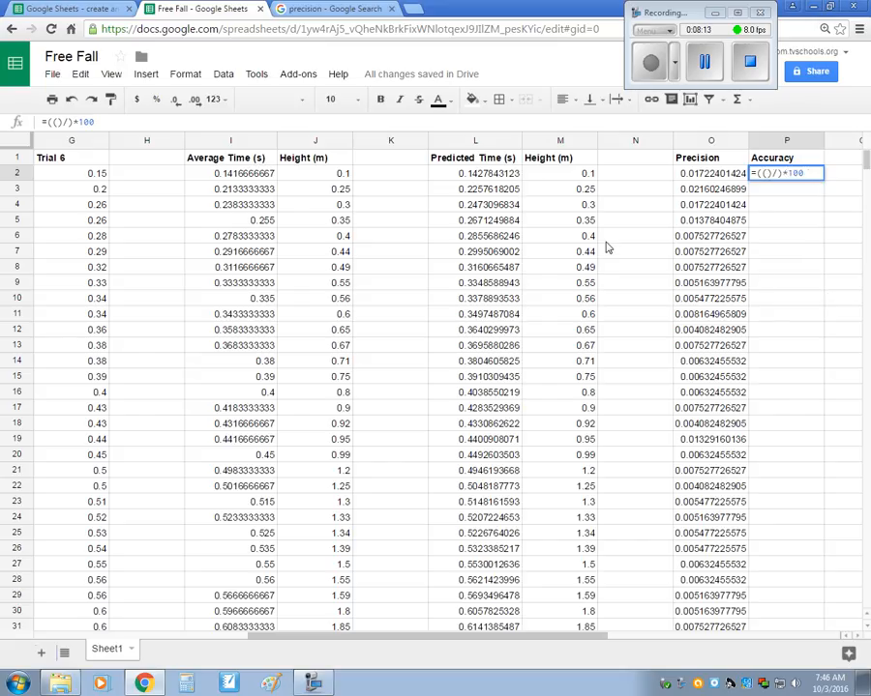
click(242, 176)
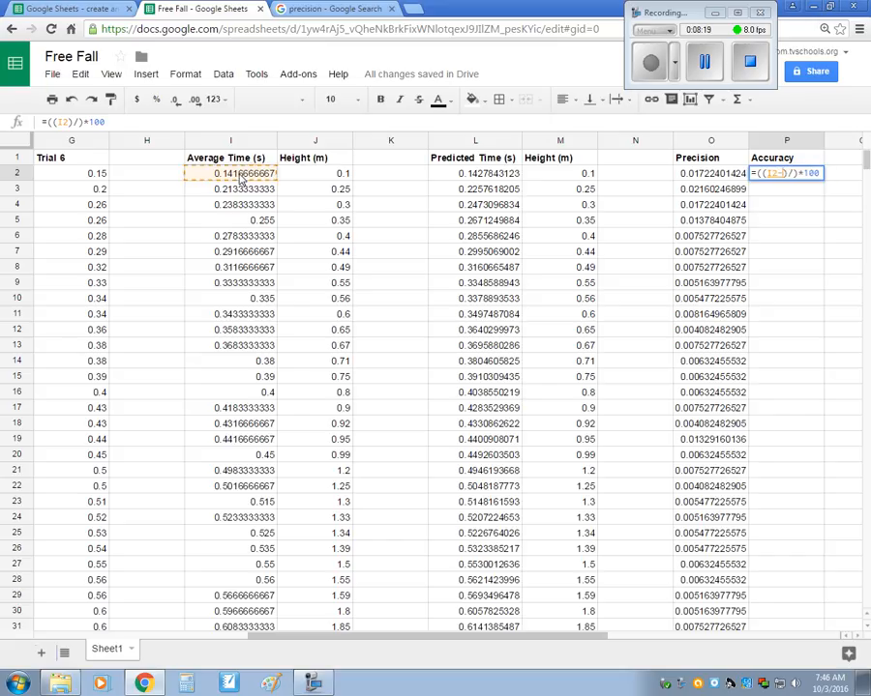
text(-)
click(471, 174)
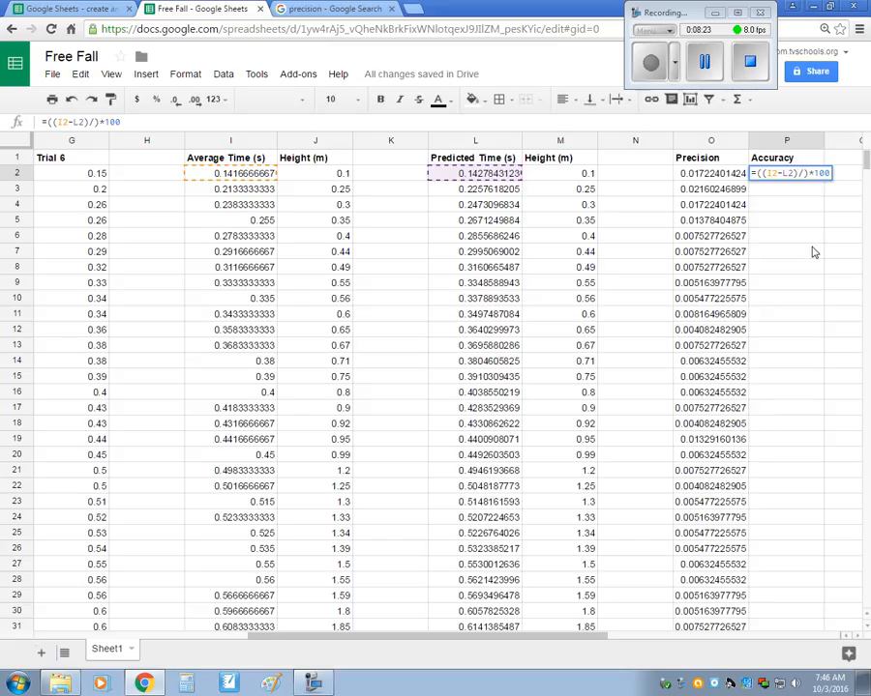
click(495, 176)
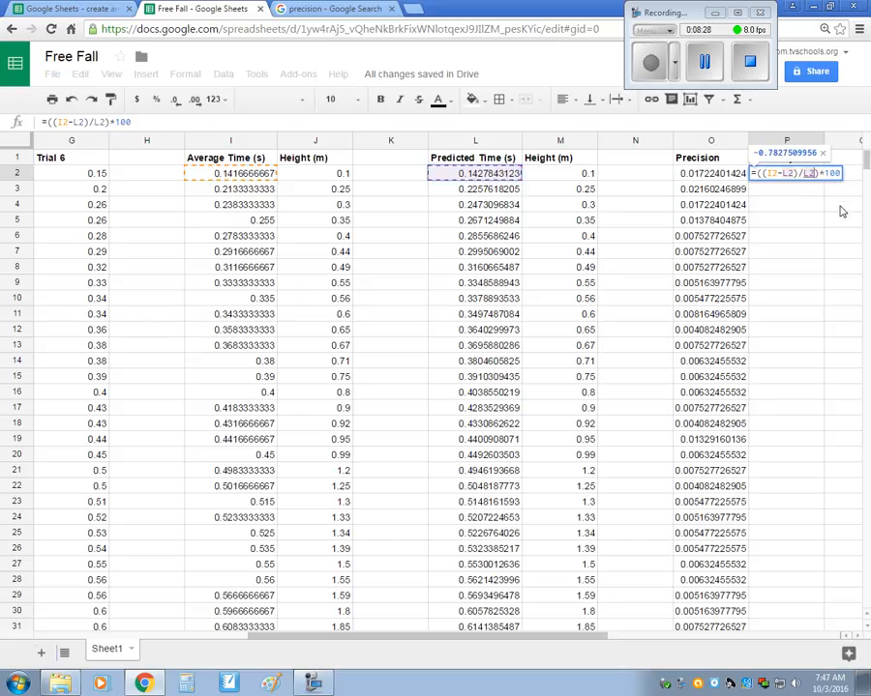
key(Return)
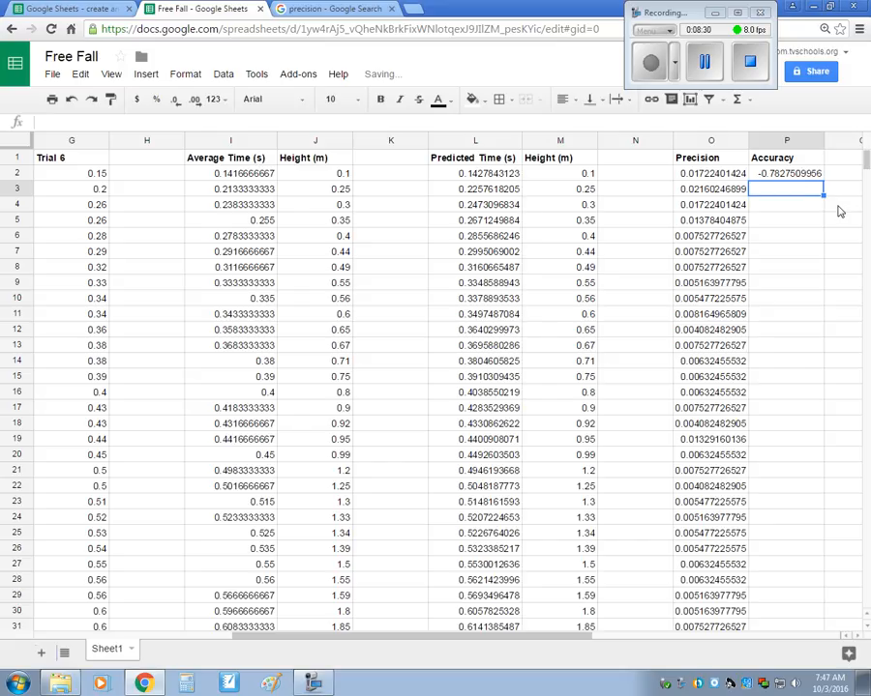
Fill the Accuracy formula from P2 down through P32.
click(774, 175)
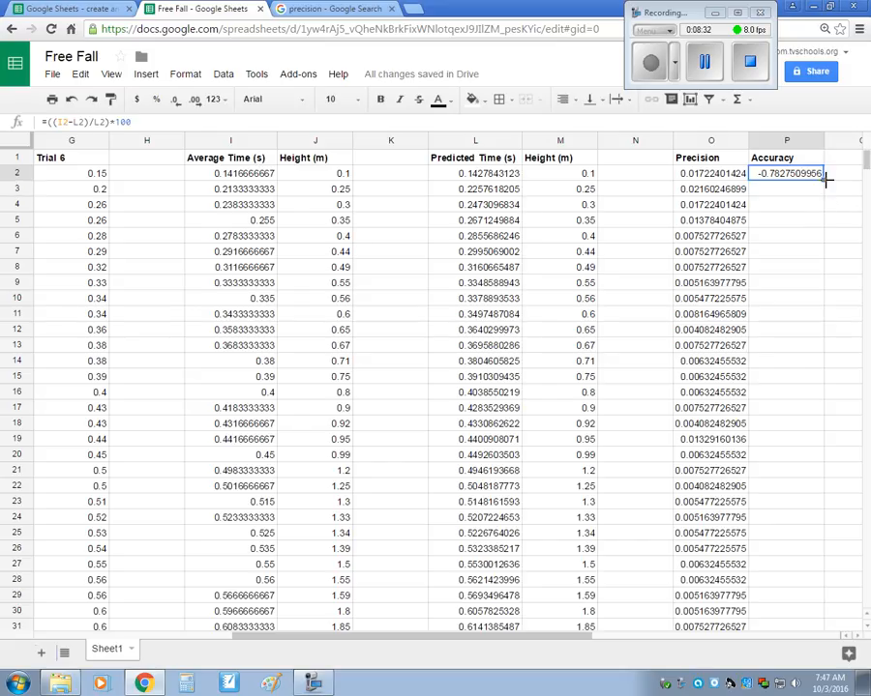
drag(826, 180, 844, 488)
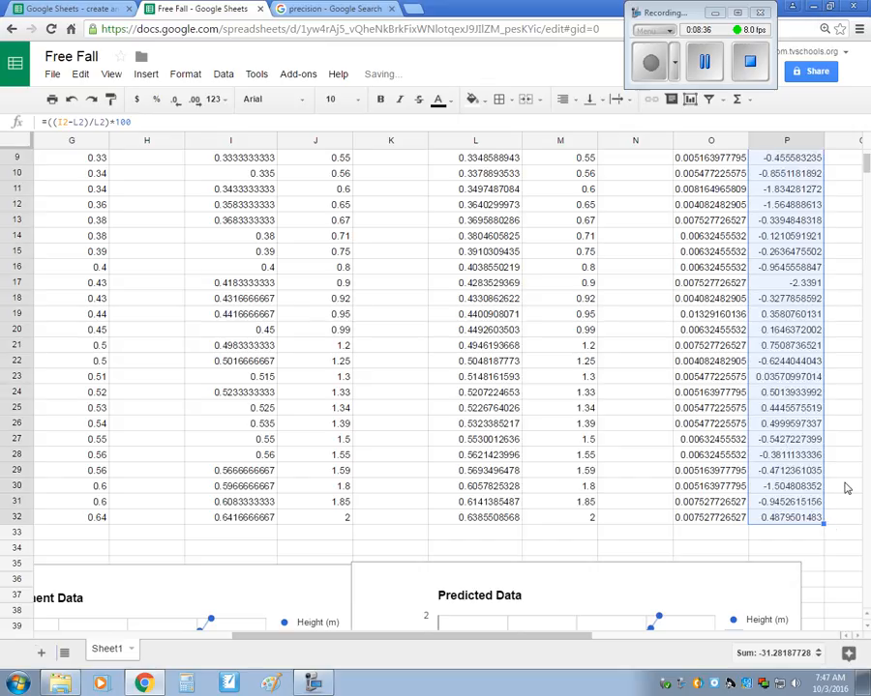
scroll(841, 510, up, 3)
click(841, 361)
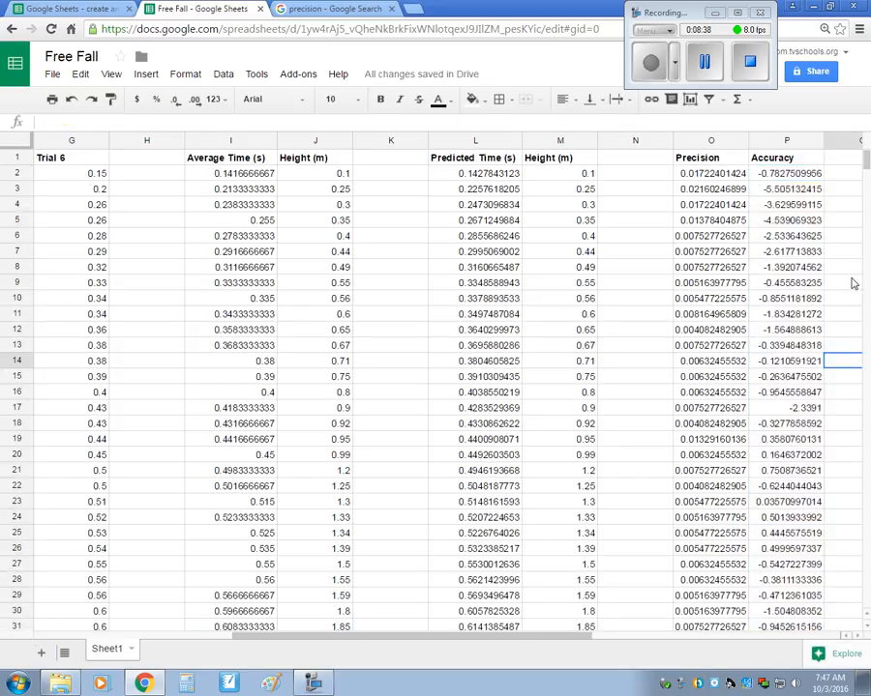
Change the header in cell P1 to "Accuracy %".
click(801, 157)
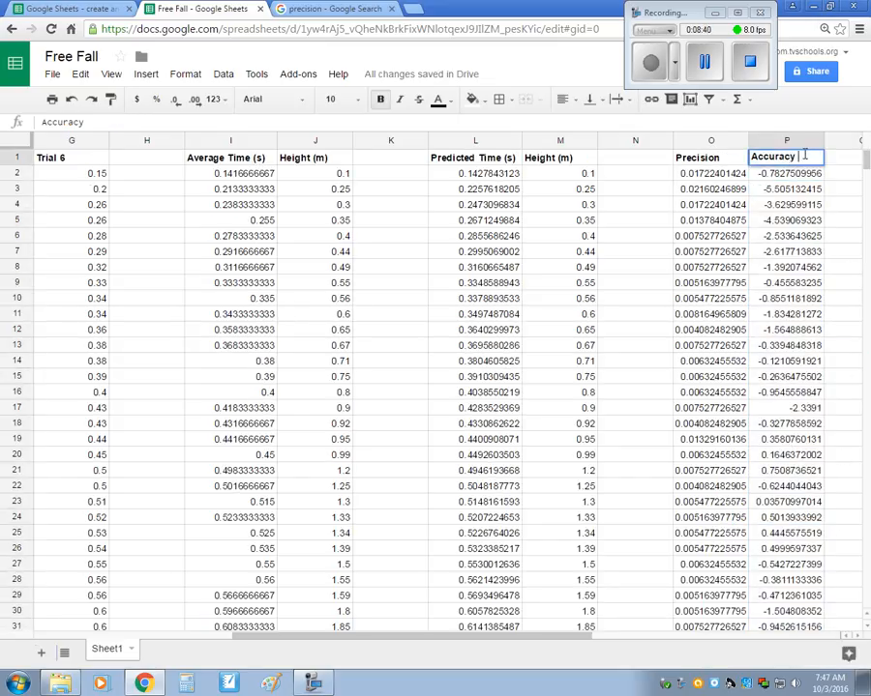
text(%)
click(851, 175)
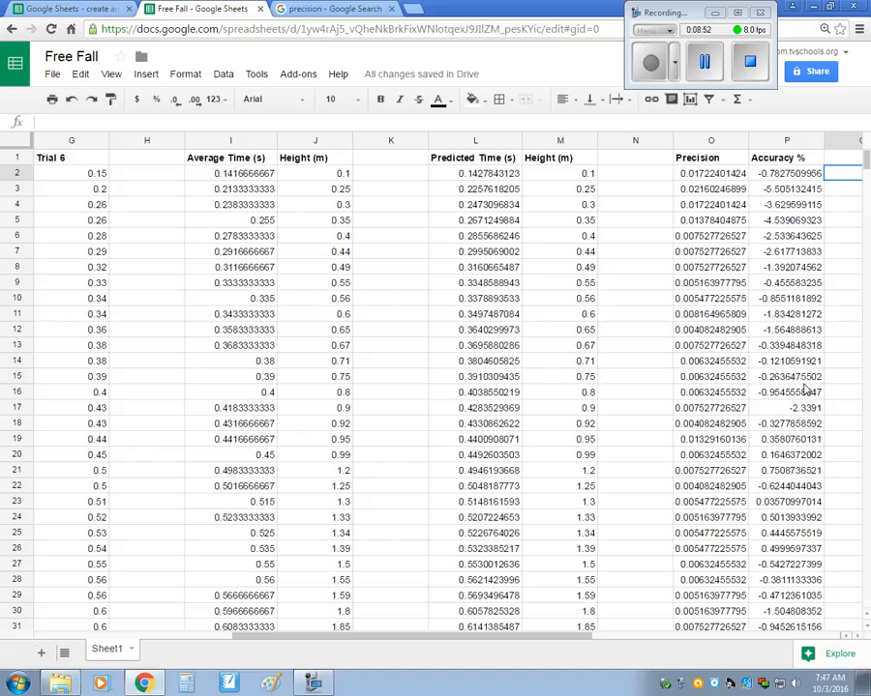
Review the Accuracy % values from the first height to the last and compare their size and sign.
scroll(774, 464, down, 2)
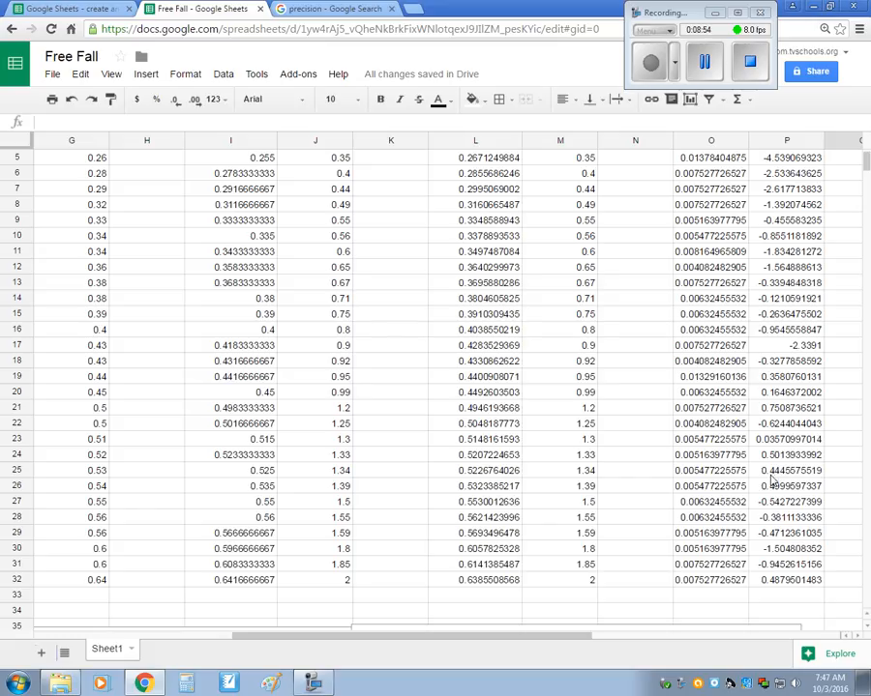
scroll(774, 290, up, 2)
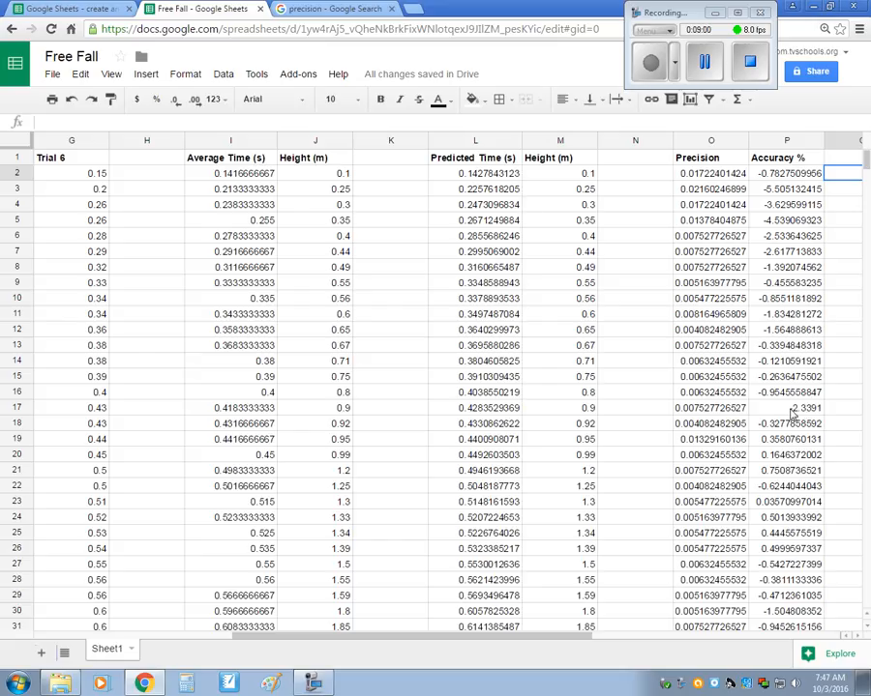
scroll(791, 411, down, 3)
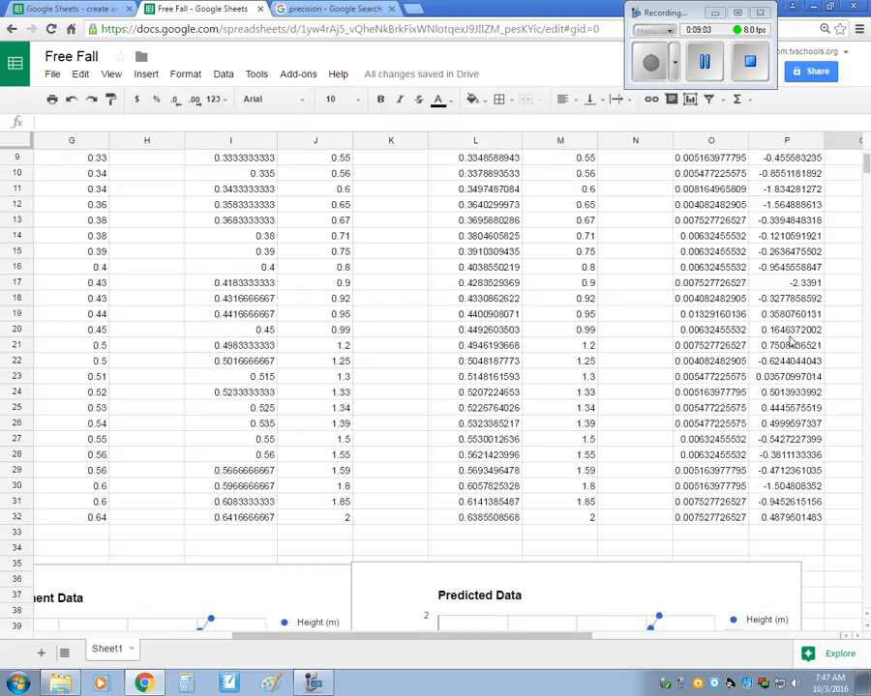
scroll(791, 334, up, 2)
scroll(774, 203, up, 2)
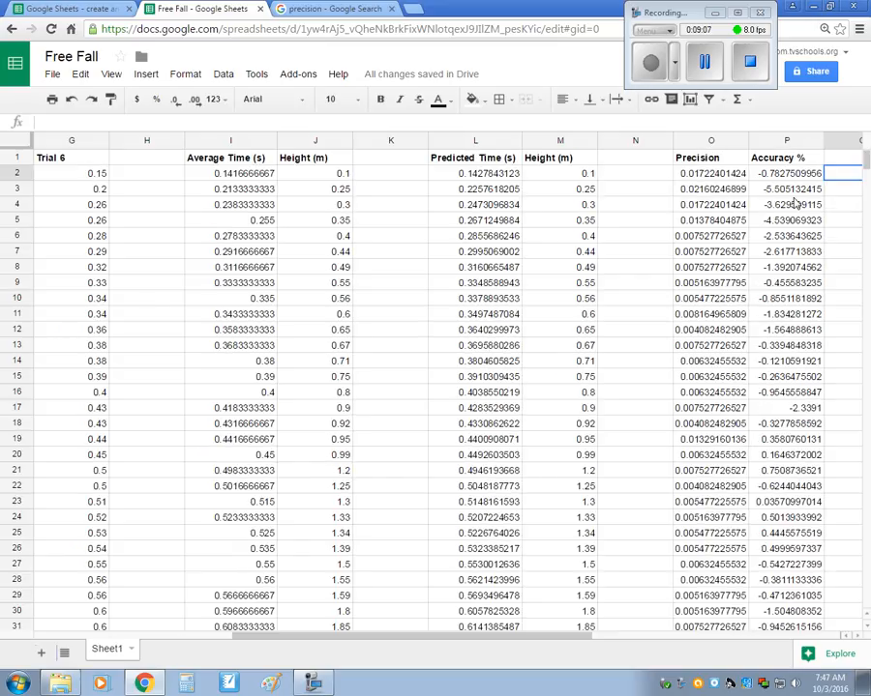
scroll(774, 205, down, 2)
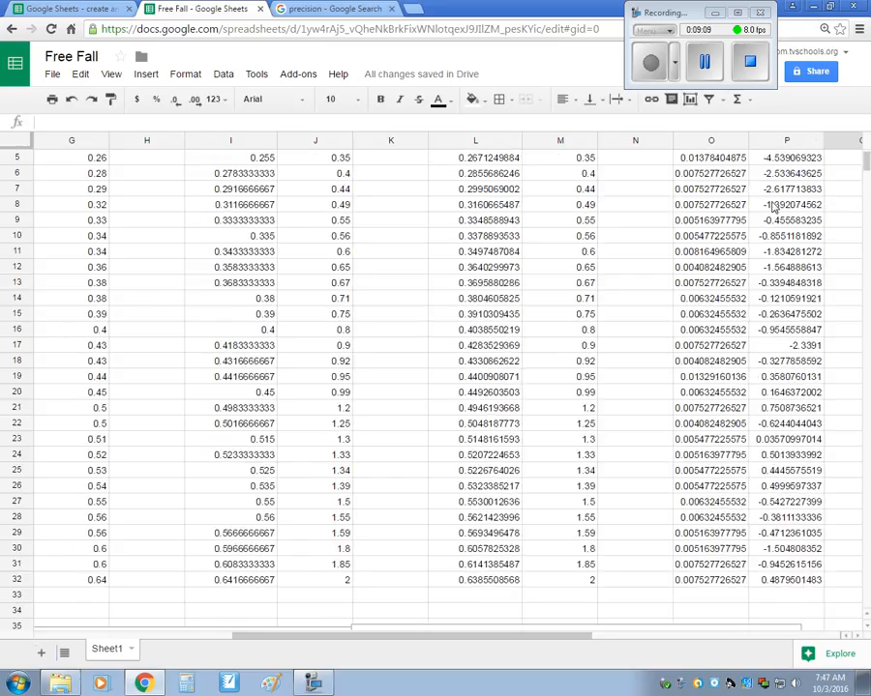